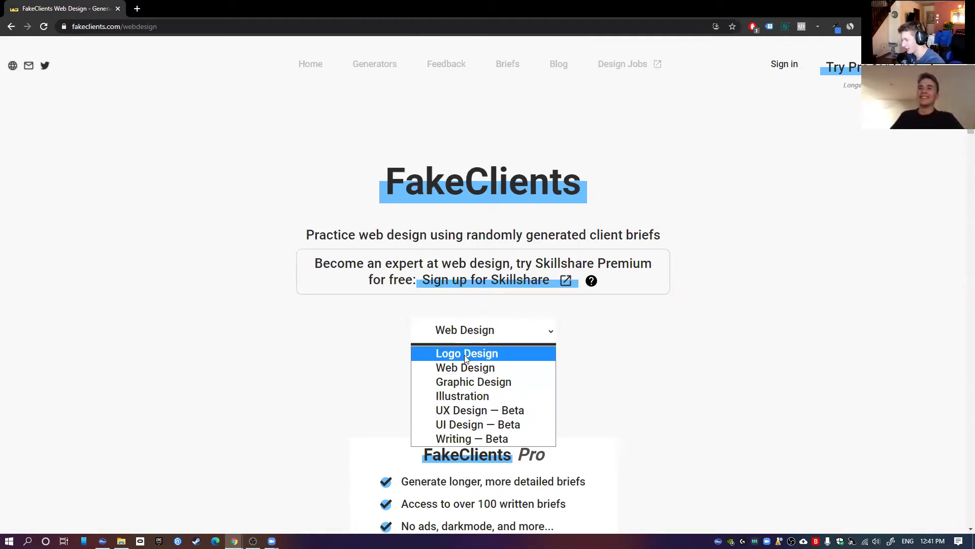
- Keep Web Design as the brief category, then look up the brief's blue #51d0ff
click(465, 367)
scroll(367, 280, down, 7)
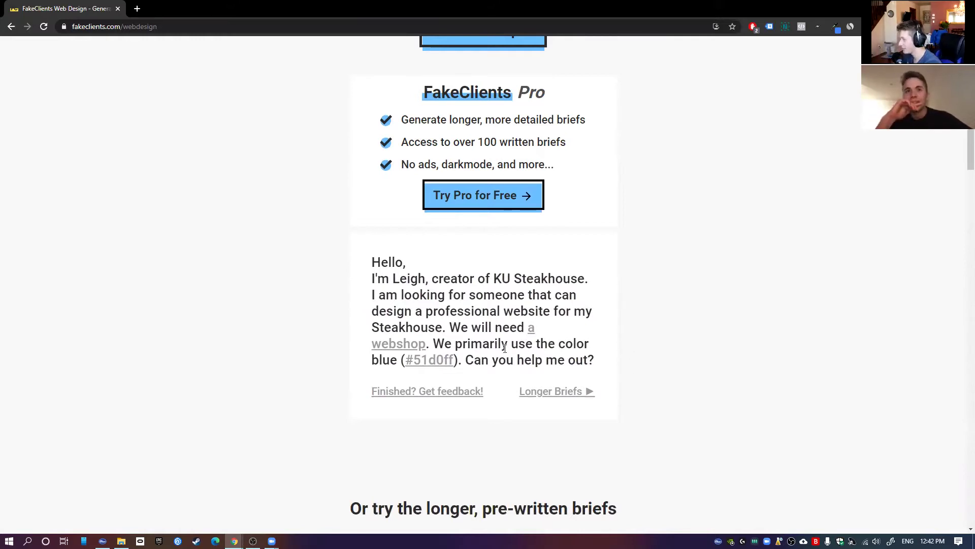
click(435, 364)
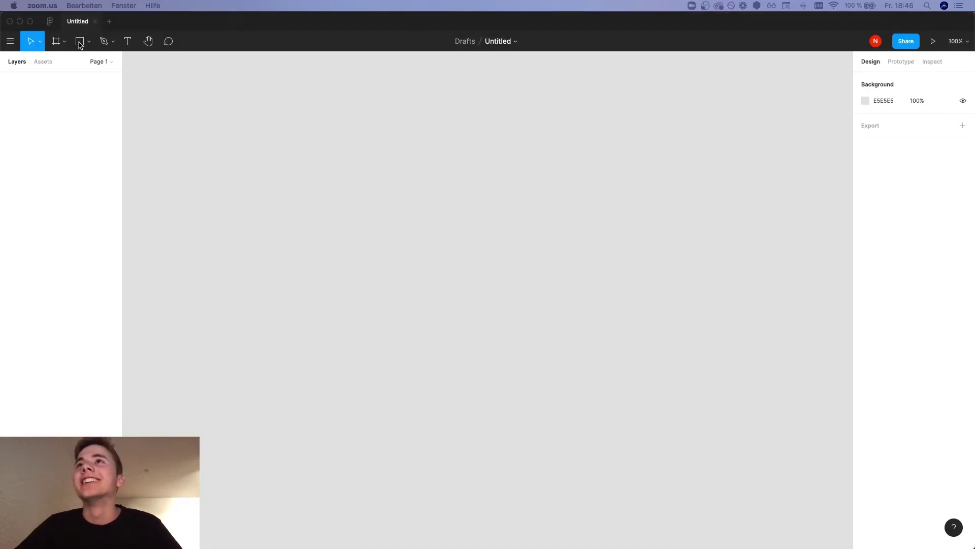
- Draw a large rectangle across the canvas with the Rectangle shape tool
click(88, 43)
click(93, 63)
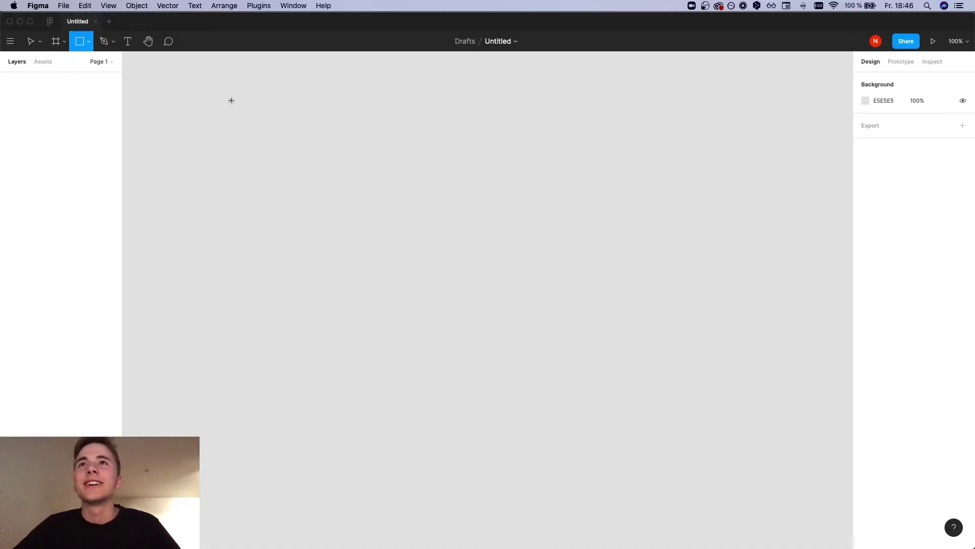
drag(240, 74, 689, 478)
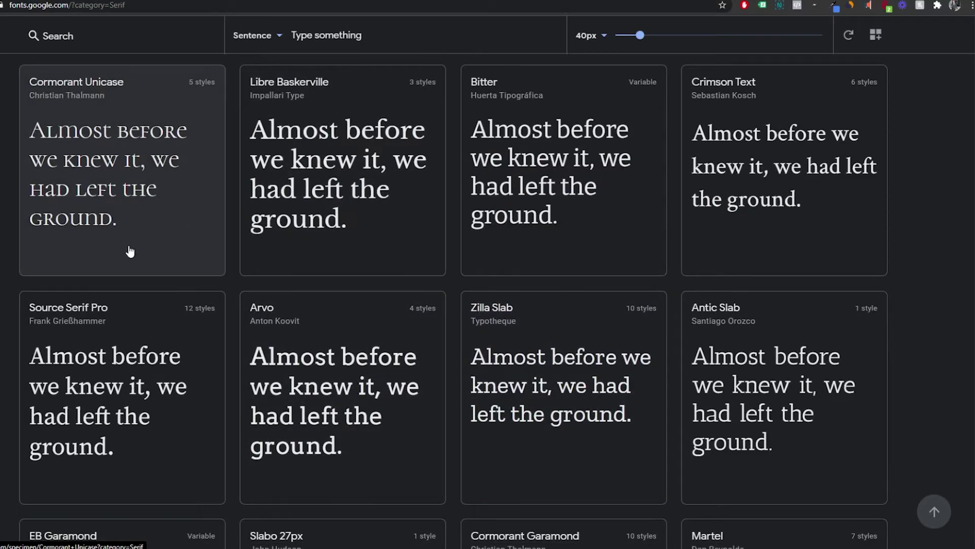
- Browse the Serif font grid and open the Prata typeface page
scroll(125, 264, down, 2)
scroll(116, 279, up, 2)
scroll(387, 316, down, 1)
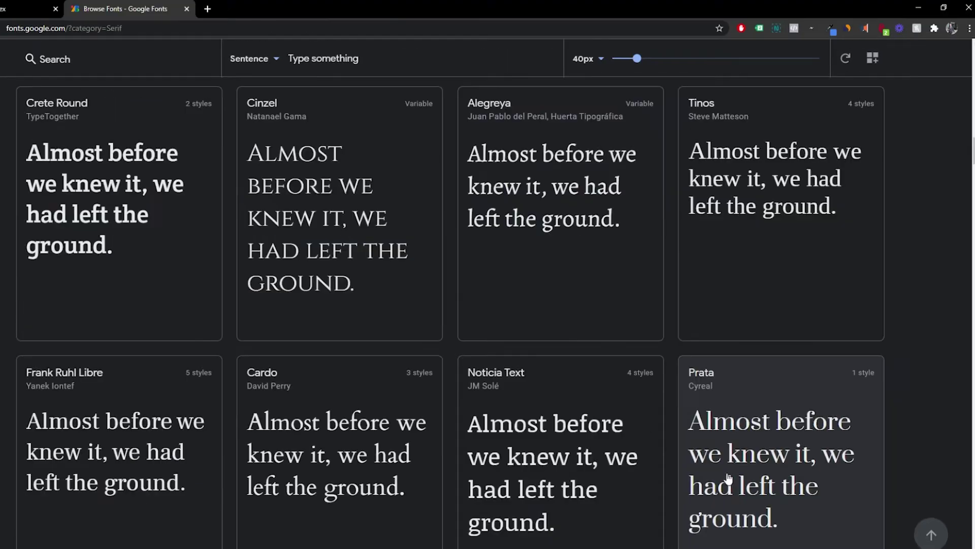
scroll(744, 507, up, 1)
click(742, 455)
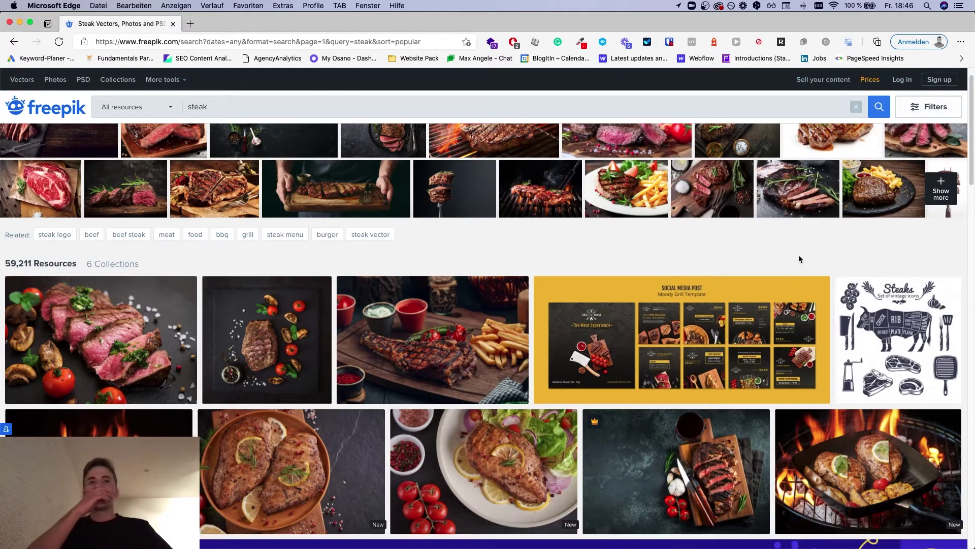
scroll(799, 256, down, 5)
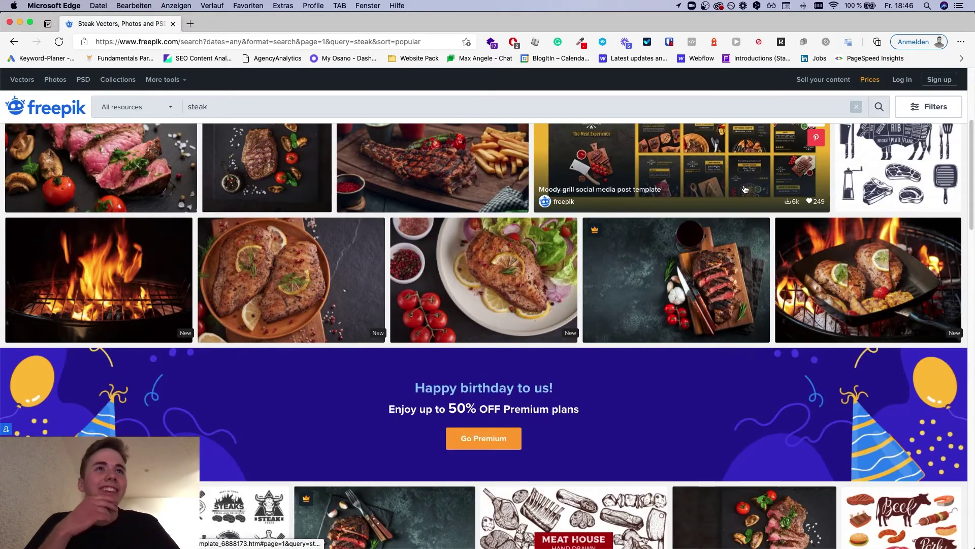
scroll(739, 200, up, 2)
scroll(612, 220, down, 6)
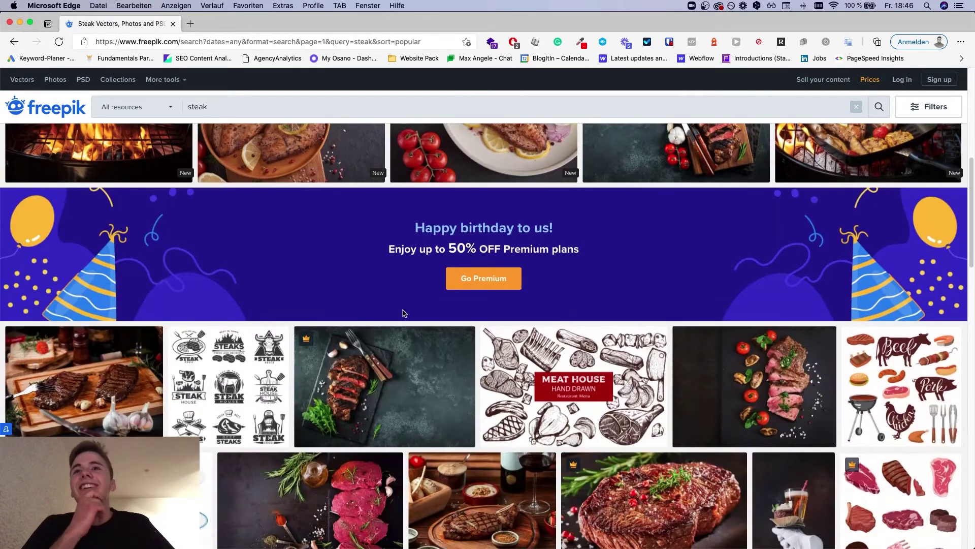
scroll(155, 353, up, 10)
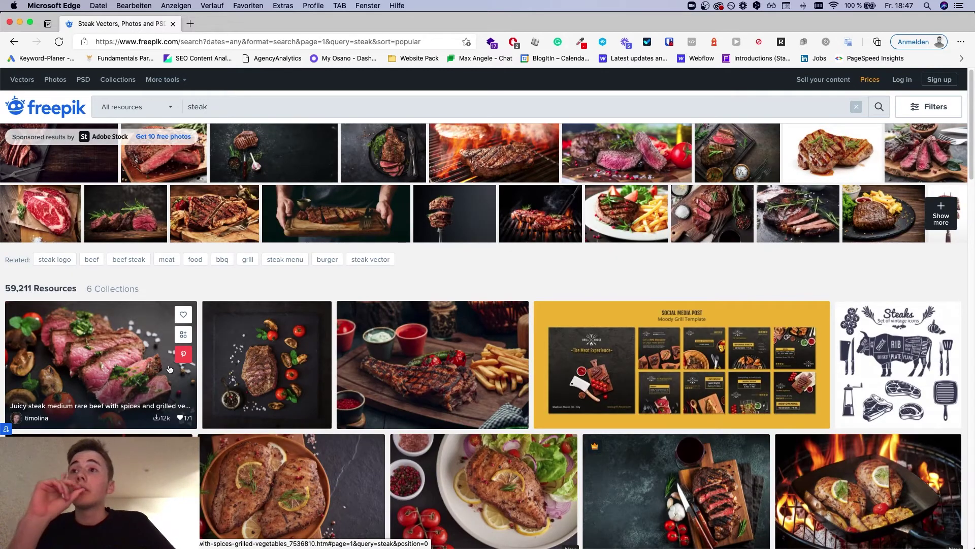
- Paste the juicy steak photo into Figma and change the third nav link to Contact
click(127, 362)
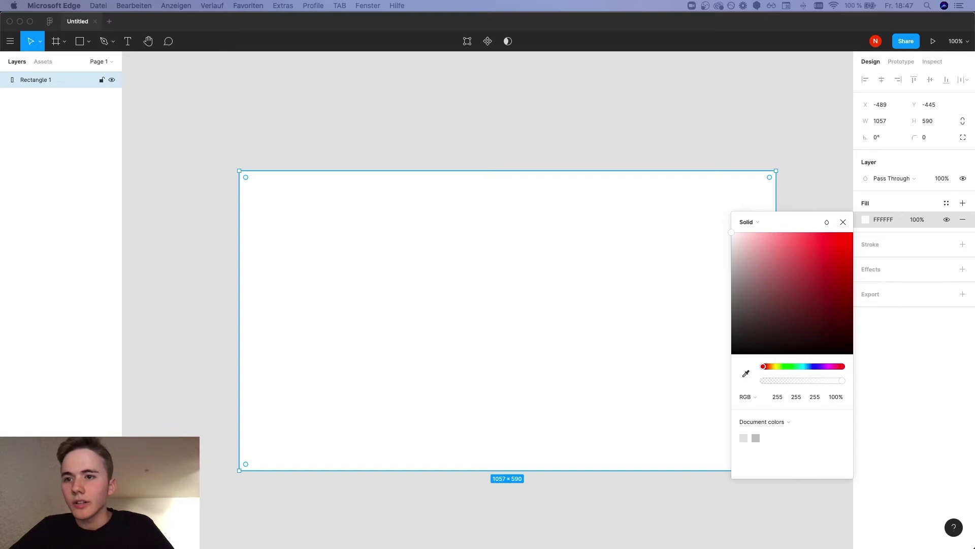
key(super+v)
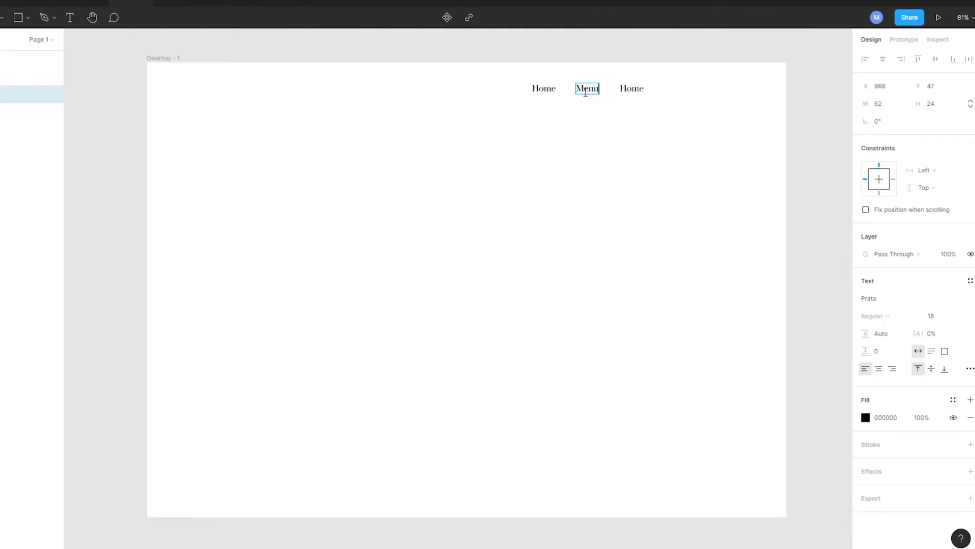
double_click(632, 94)
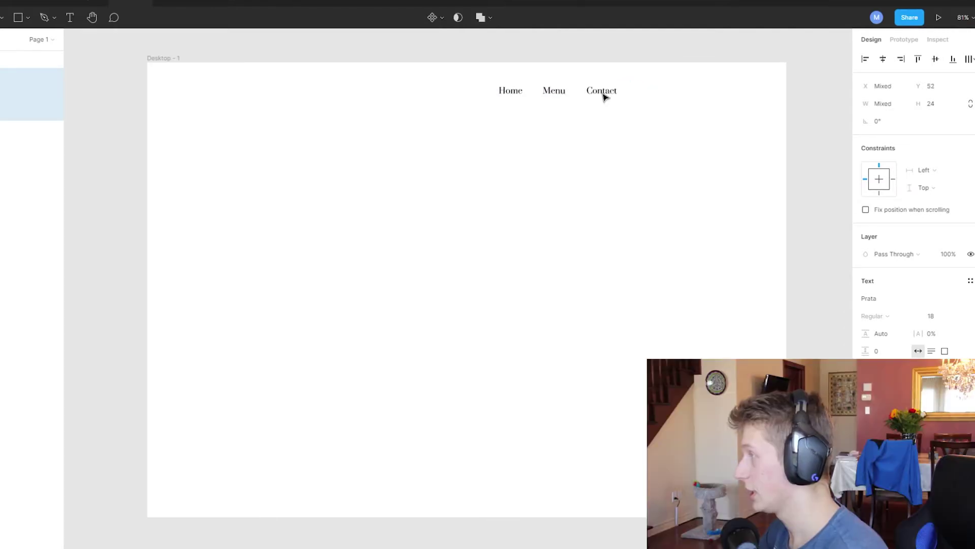
click(602, 96)
- Draw the Book a table button rectangle and start typing its label
click(111, 132)
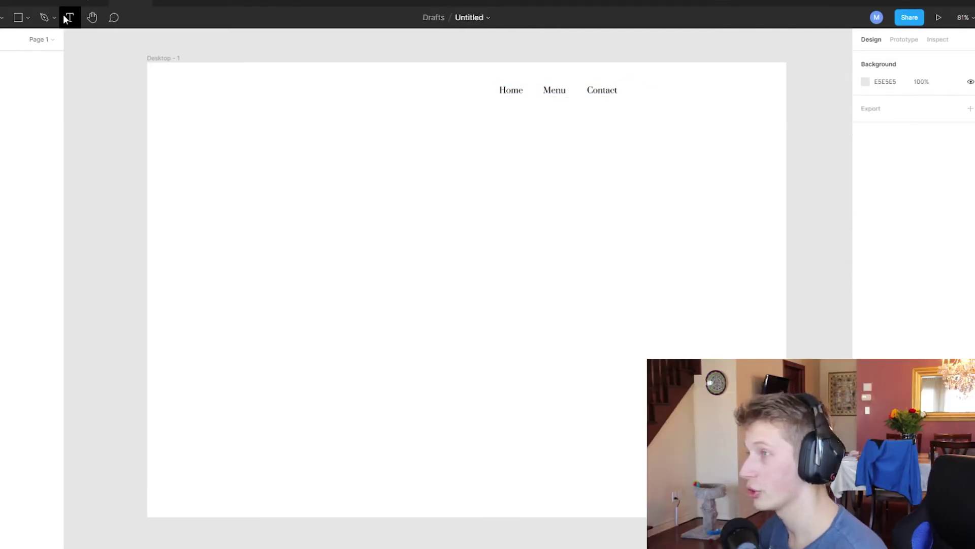
key(r)
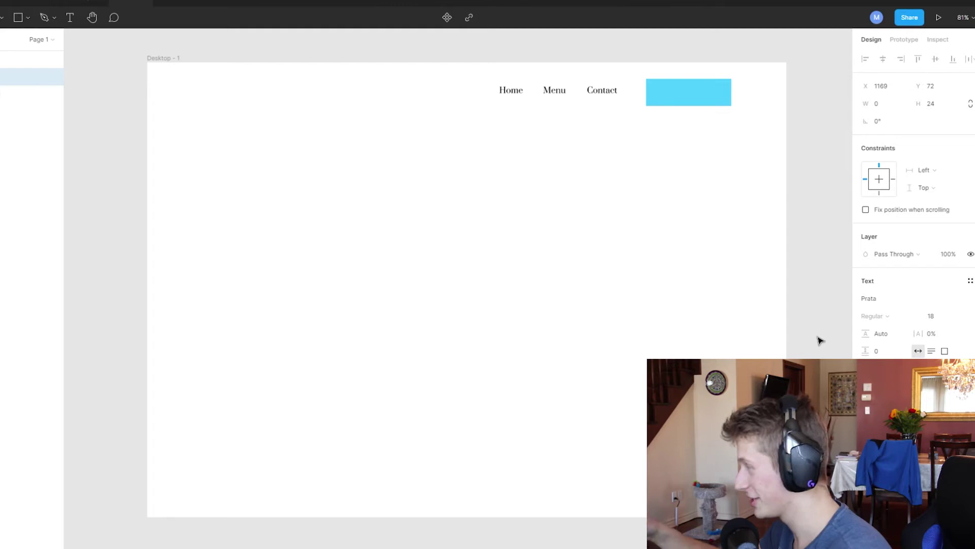
text(B)
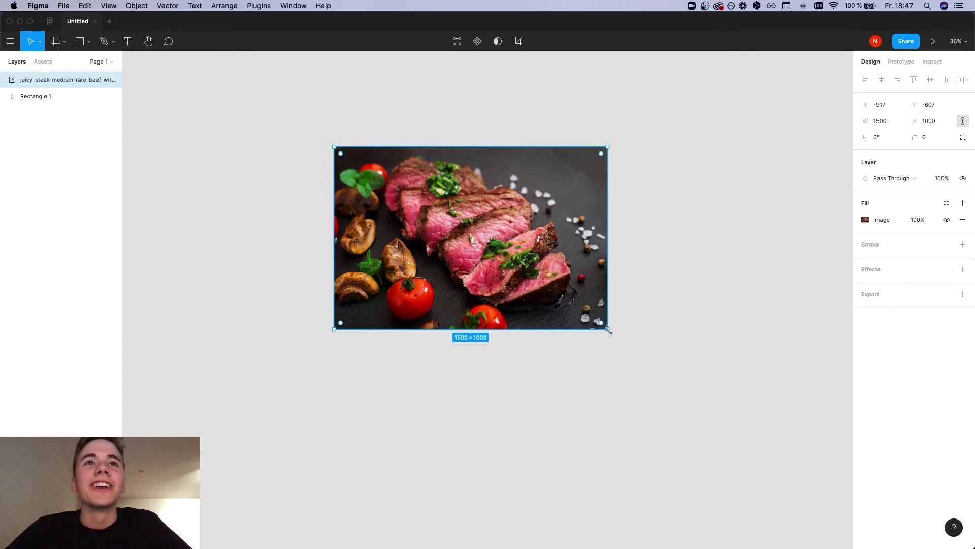
- Shrink the steak photo and place it over the white rectangle
drag(608, 330, 523, 256)
drag(457, 214, 540, 244)
scroll(539, 245, up, 5)
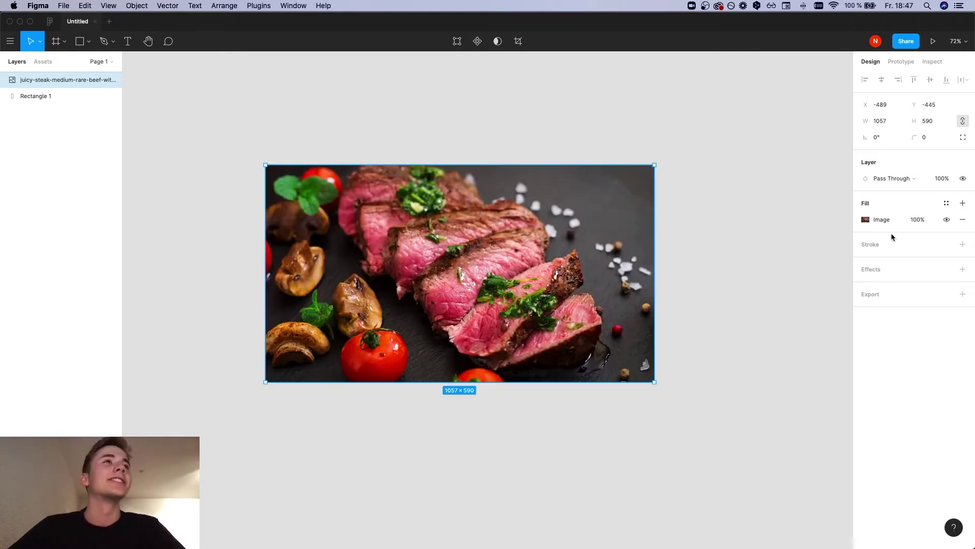
- Add a second solid black fill to the photo at about 51% opacity
click(962, 203)
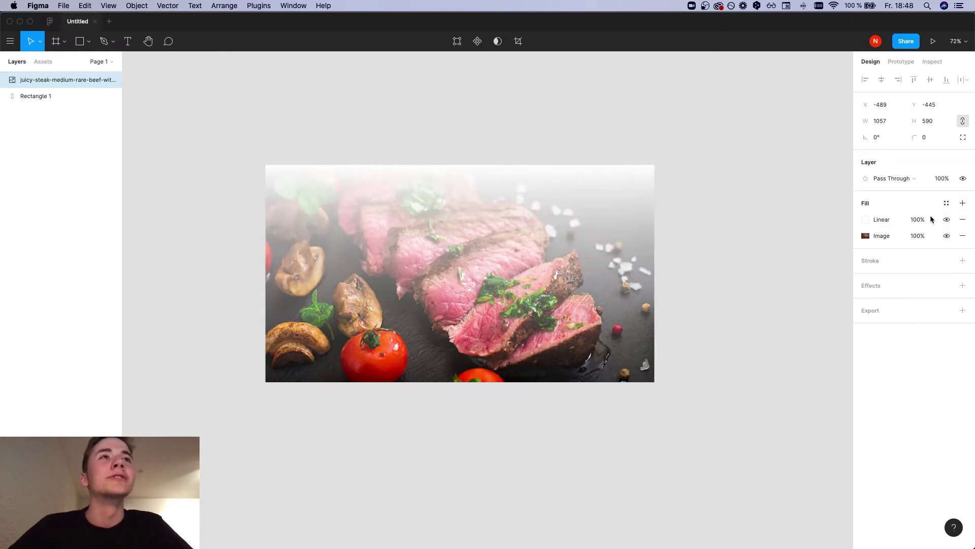
click(866, 220)
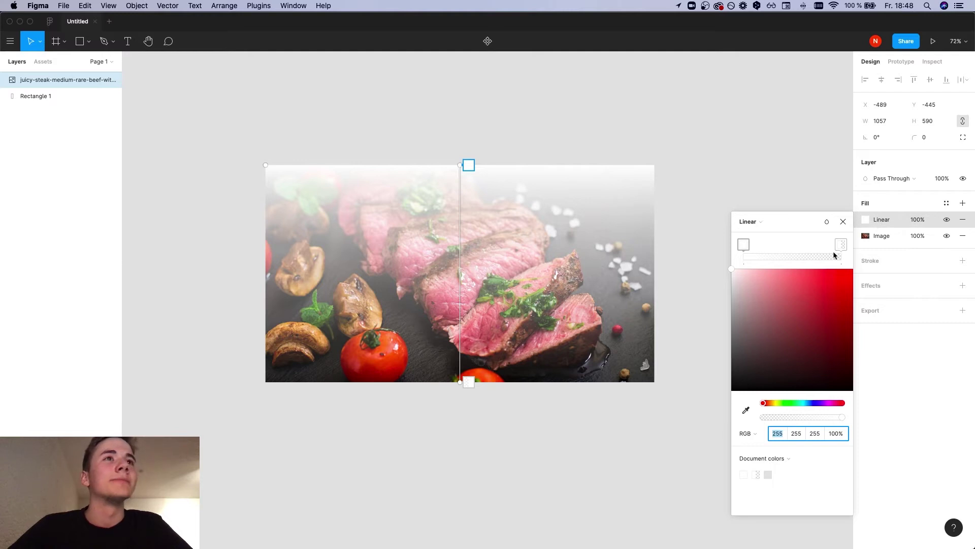
click(760, 223)
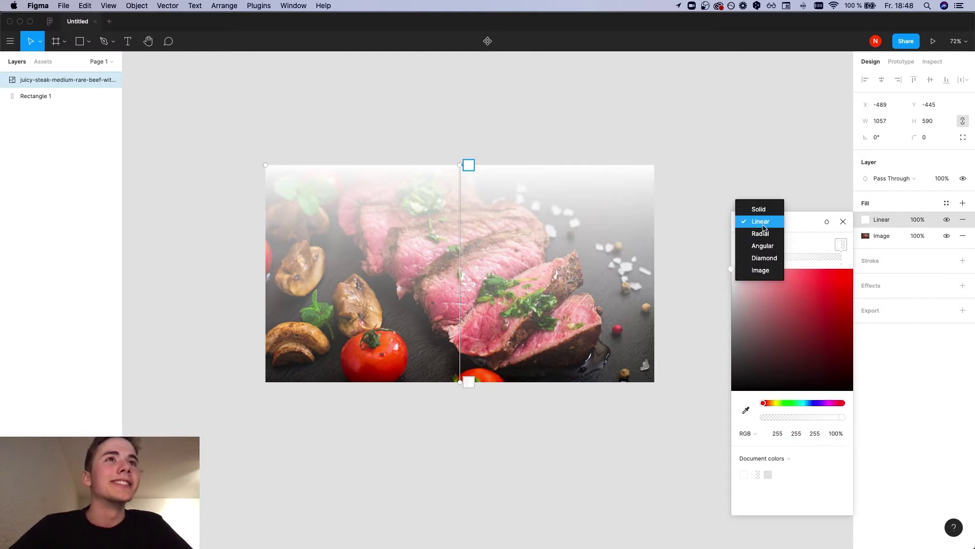
click(775, 270)
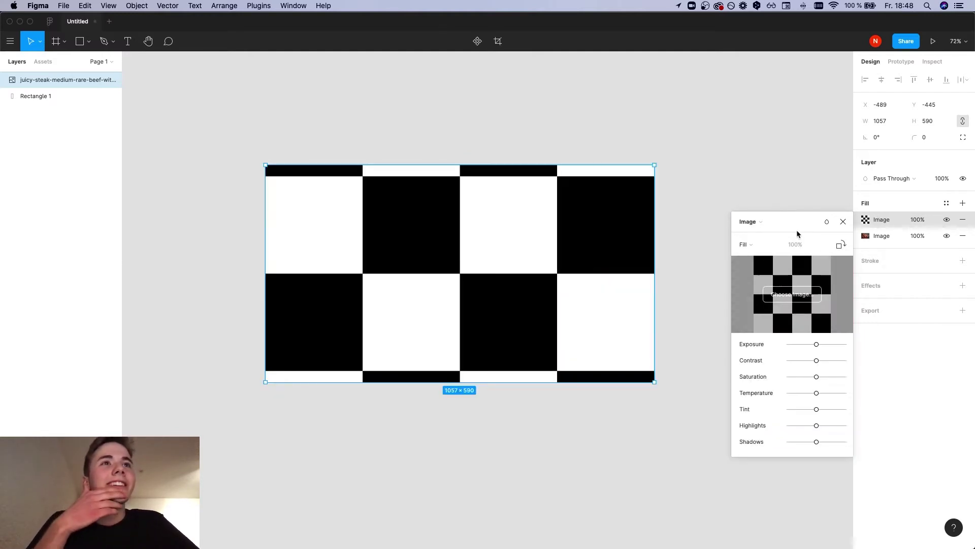
click(765, 246)
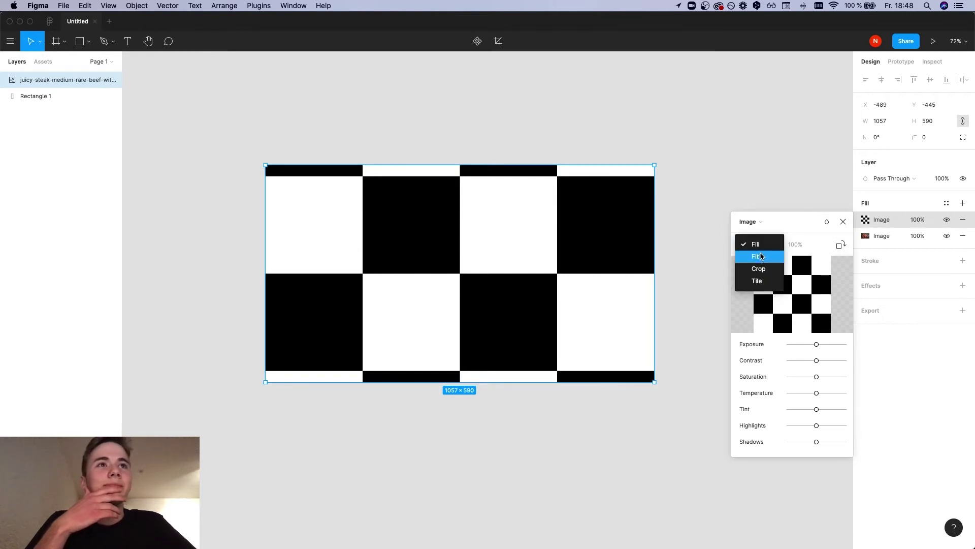
key(super+z)
click(753, 224)
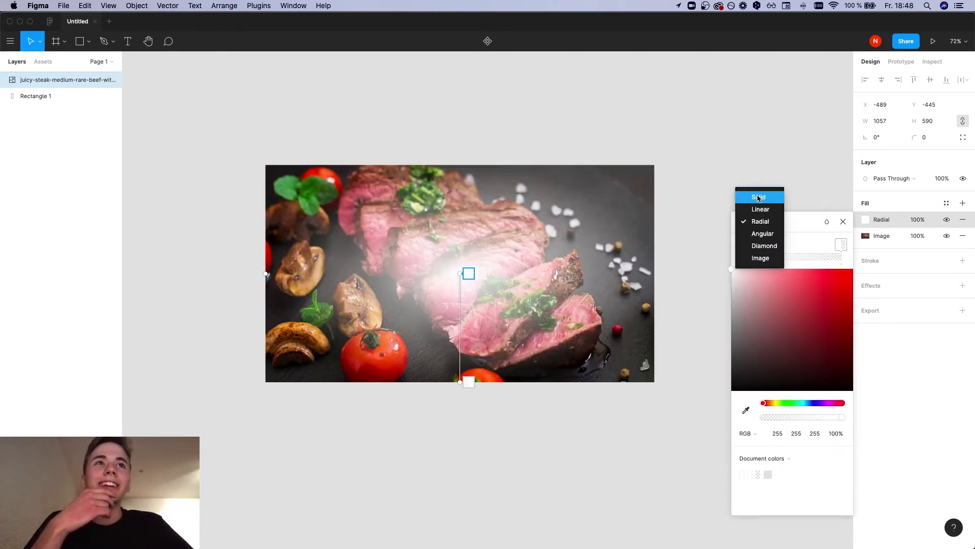
click(761, 208)
click(764, 221)
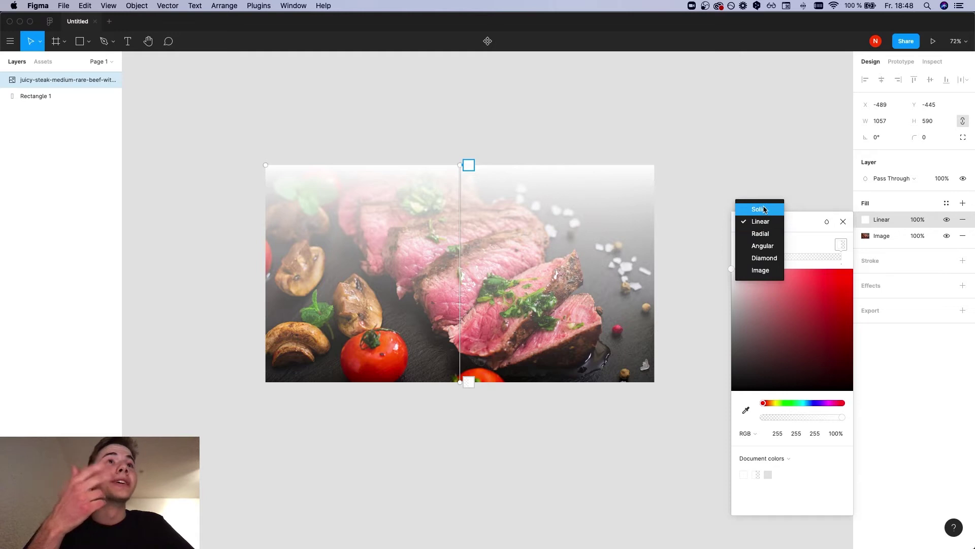
click(760, 209)
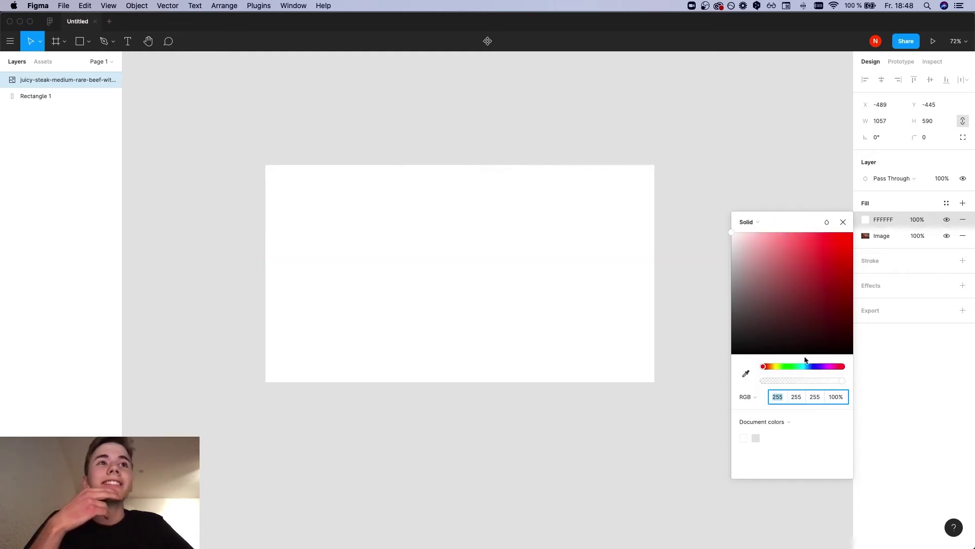
drag(755, 330, 703, 409)
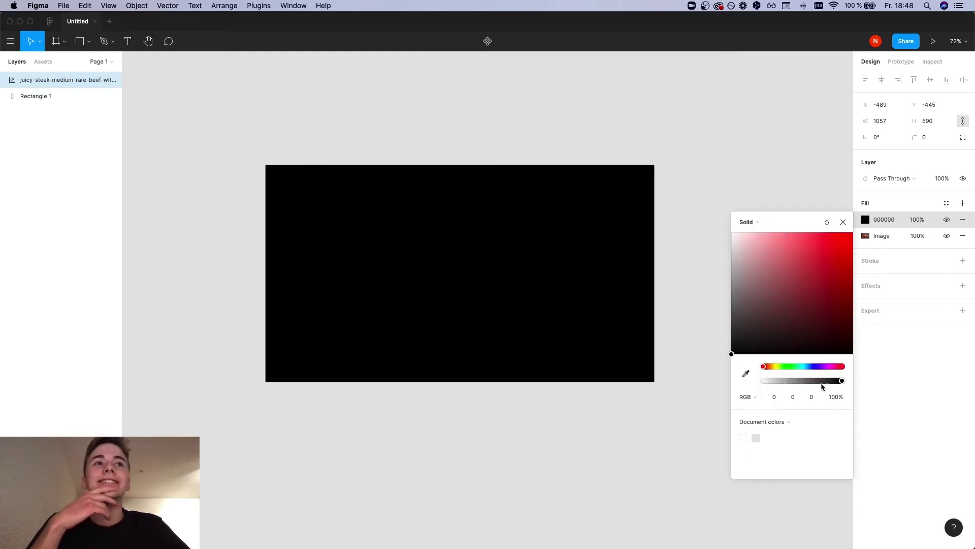
drag(841, 380, 815, 382)
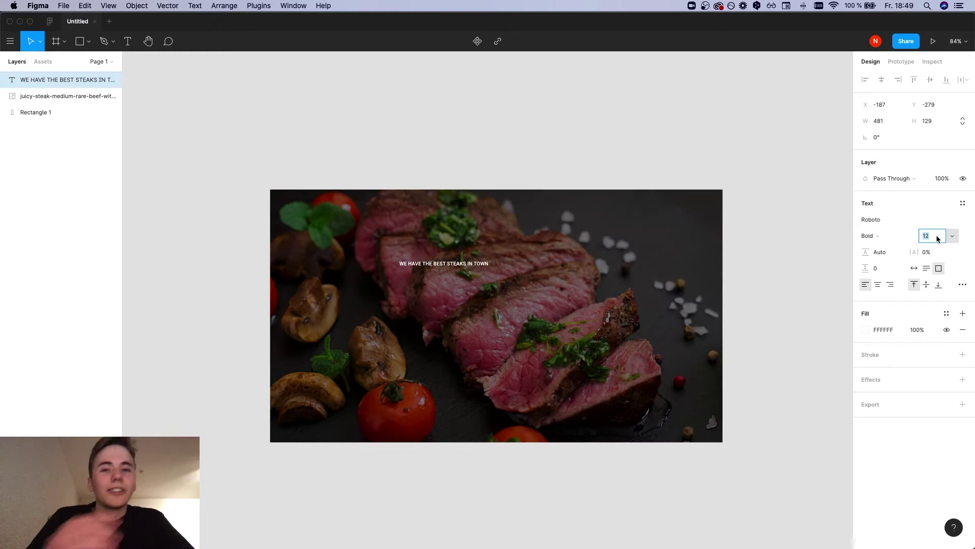
- Set the heading font size to 40 and centre it on the steak photo
text(40)
key(Return)
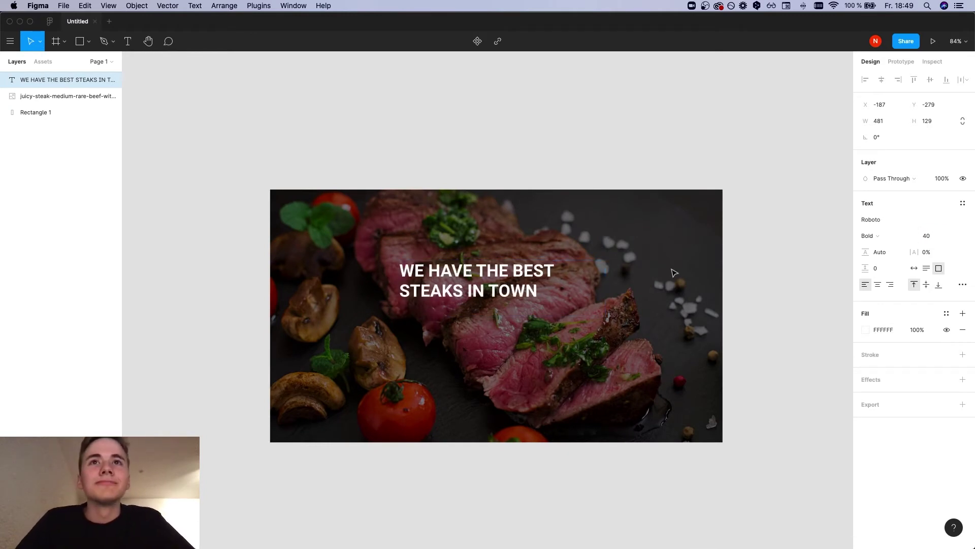
drag(500, 270, 520, 298)
click(552, 260)
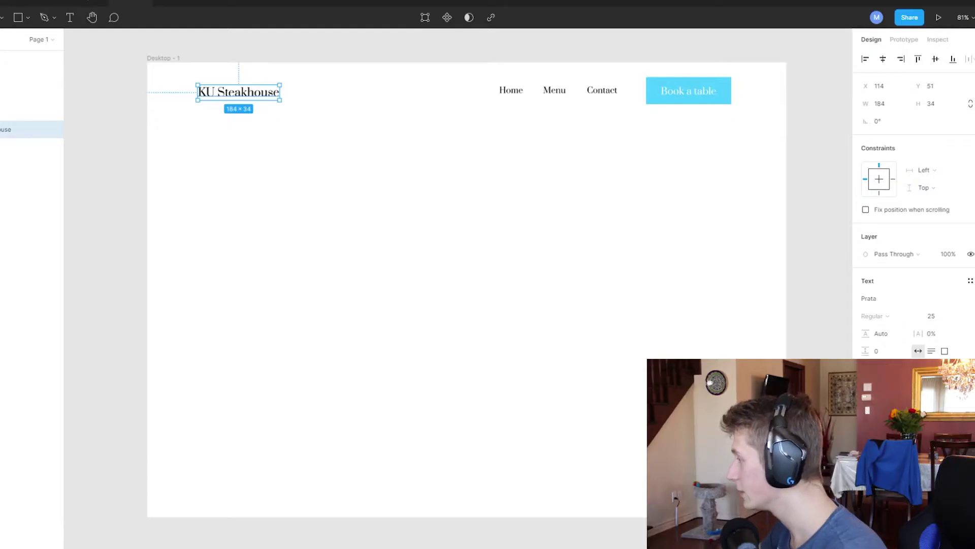
- Move the KU Steakhouse logo up in line with the navigation links
click(259, 103)
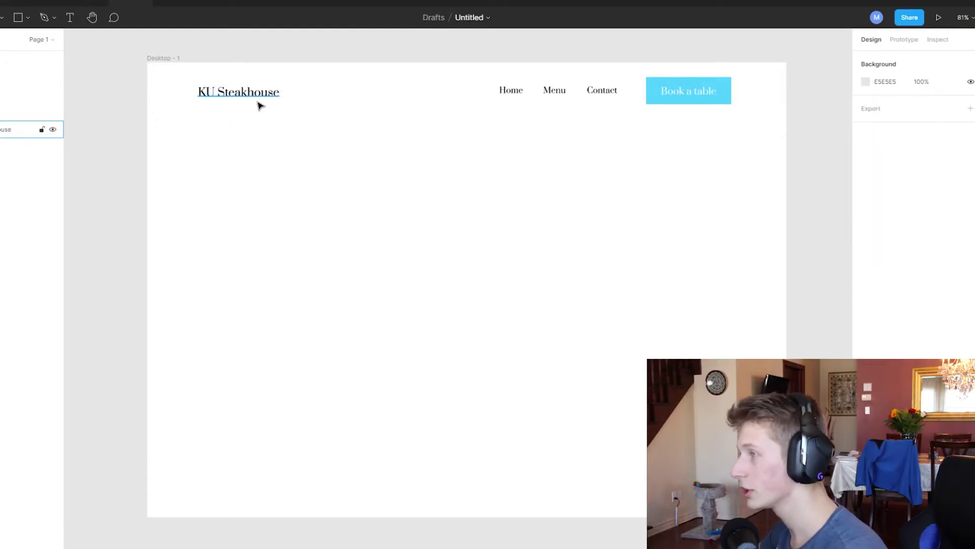
mouse_move(247, 96)
mouse_down()
mouse_move(235, 91)
mouse_move(241, 97)
mouse_up()
right_click(425, 322)
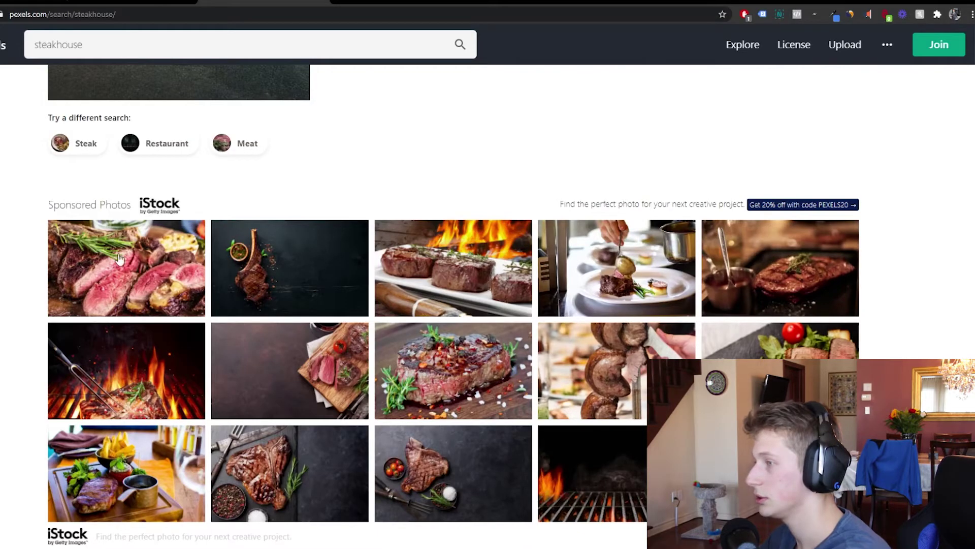
- Start a new Pexels photo search and scroll through the steakhouse results
click(130, 35)
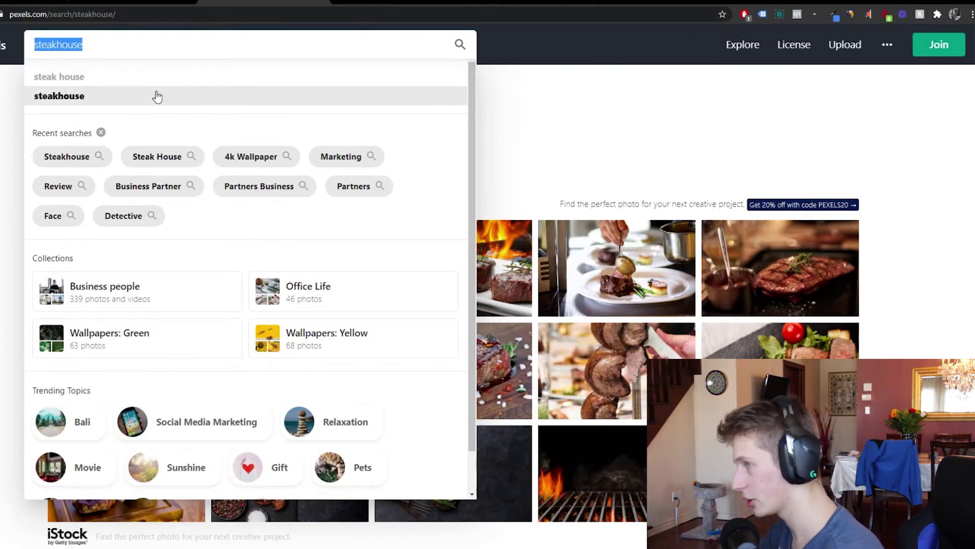
click(536, 92)
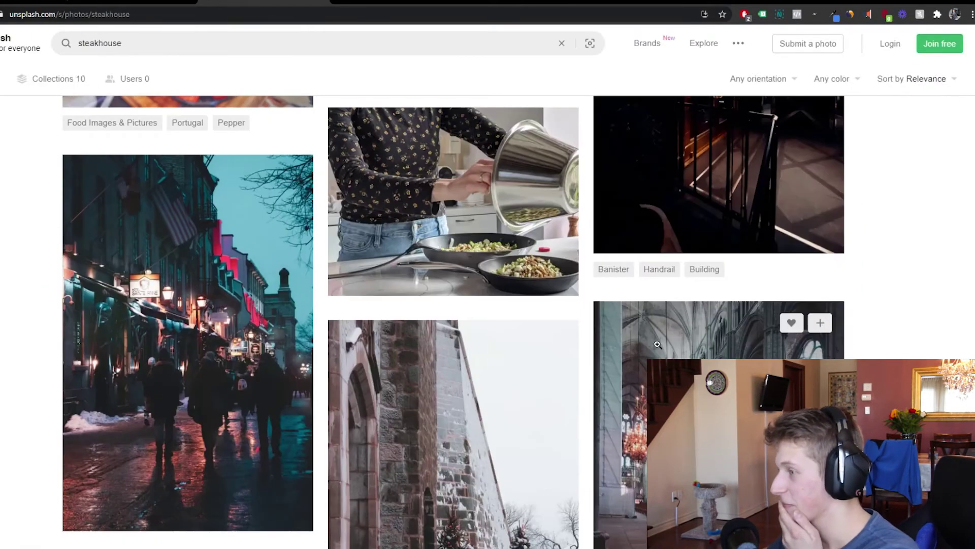
scroll(457, 305, down, 4)
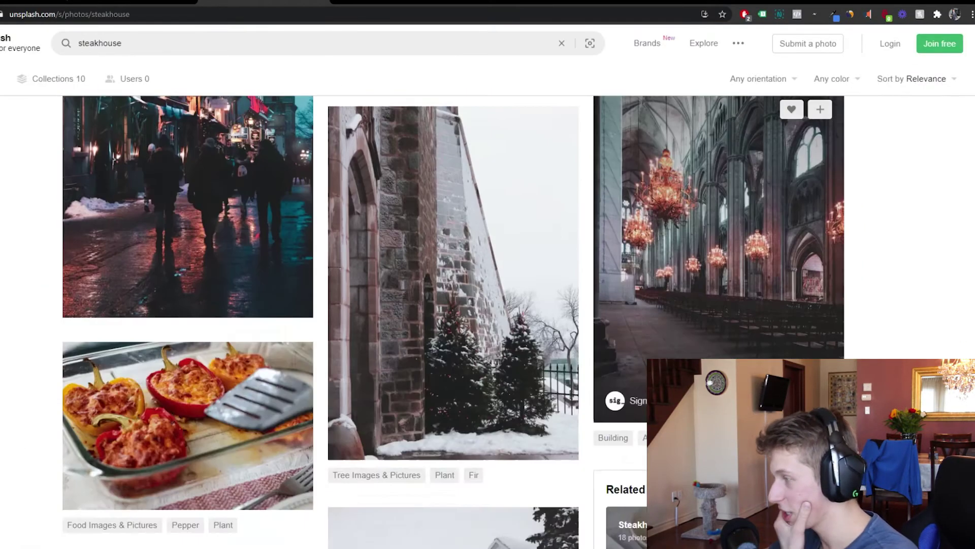
scroll(572, 354, down, 15)
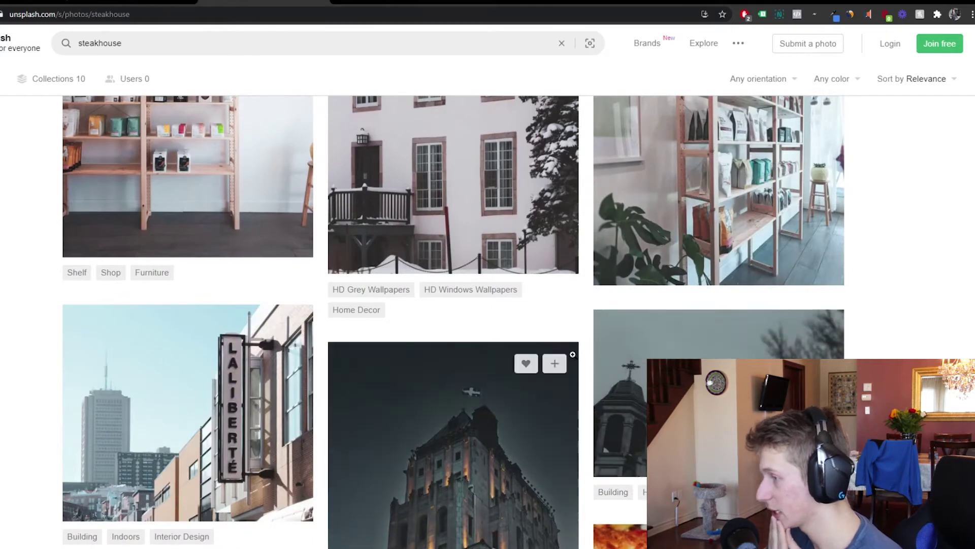
scroll(584, 311, down, 7)
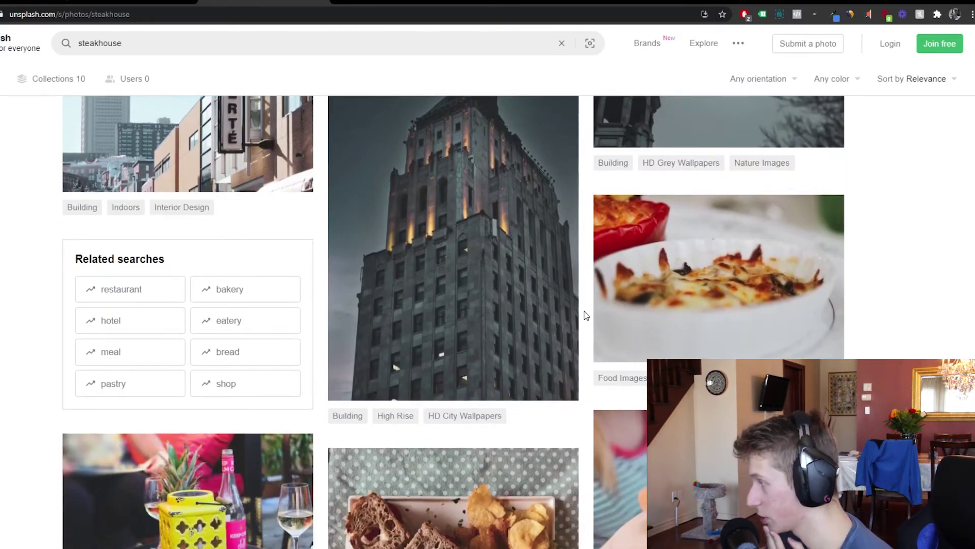
scroll(584, 311, down, 12)
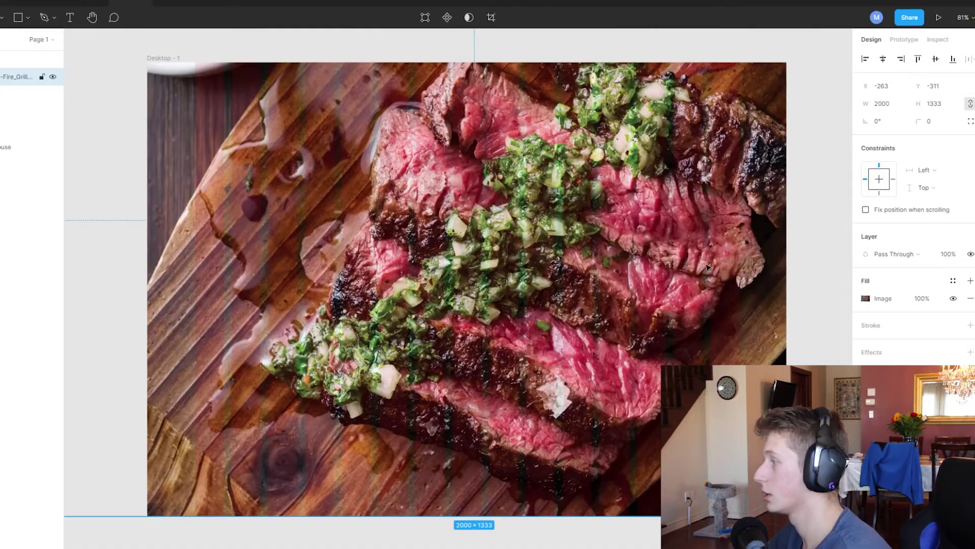
- Send the sliced steak photo behind the header and stretch it to fill the hero
right_click(598, 288)
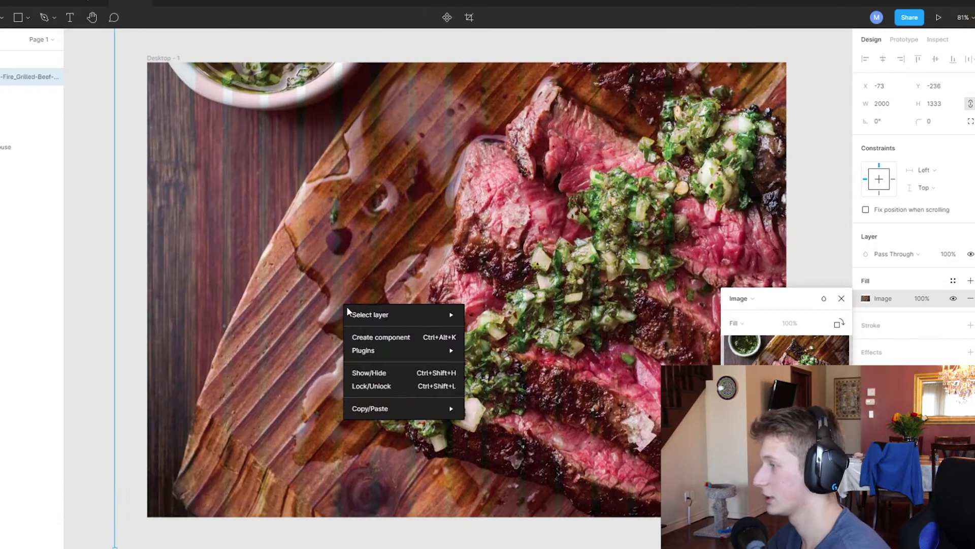
click(406, 272)
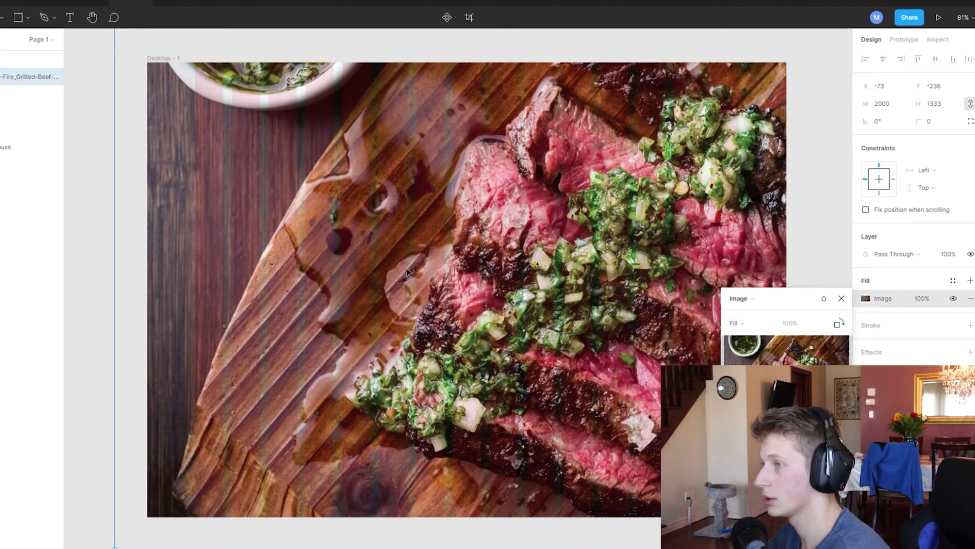
right_click(542, 234)
click(589, 309)
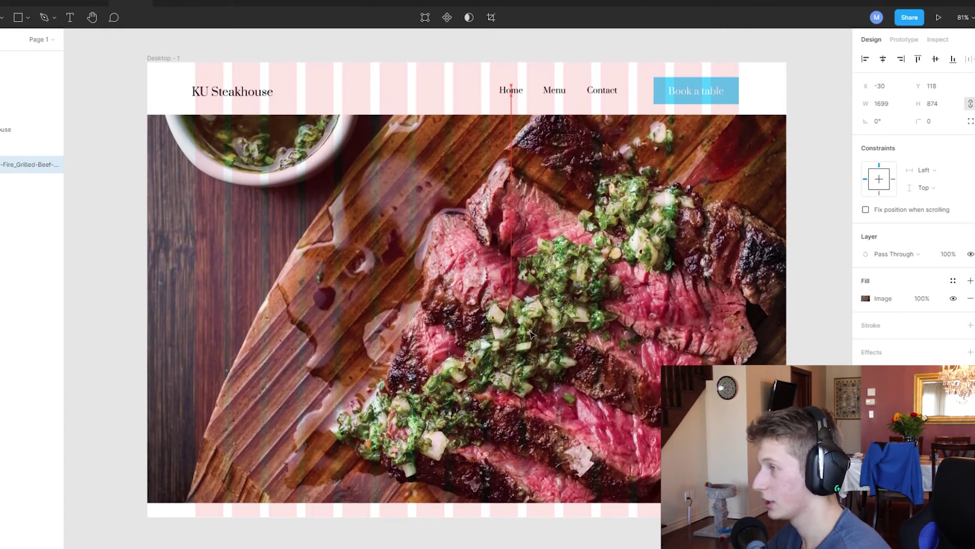
drag(530, 334, 543, 339)
drag(538, 115, 538, 113)
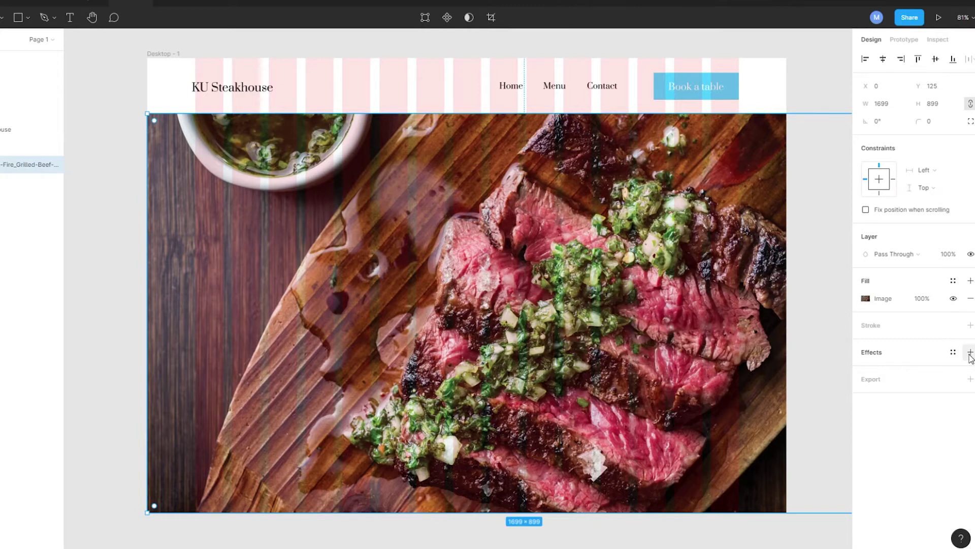
- Add a black overlay fill at 41% opacity to the steak photo
click(970, 280)
click(865, 298)
drag(770, 406, 791, 410)
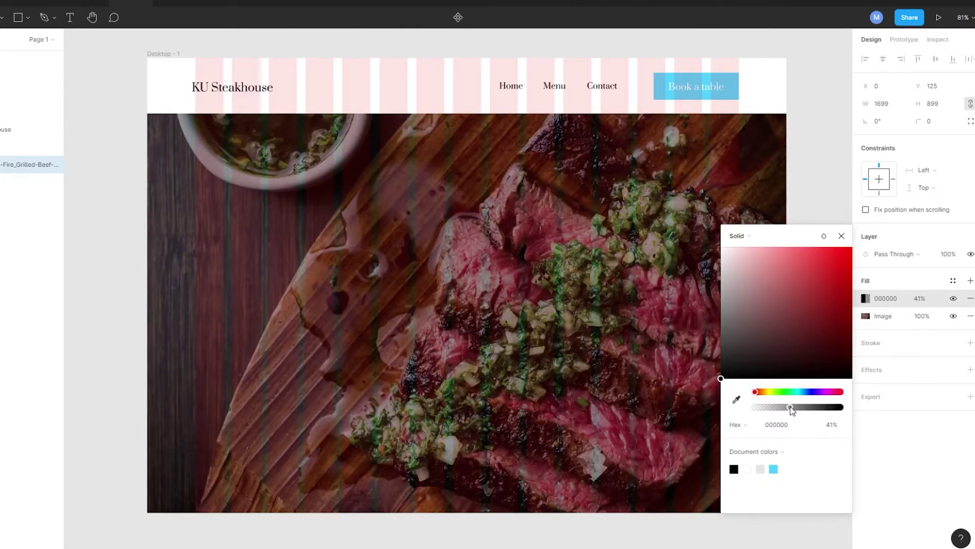
click(841, 236)
click(727, 94)
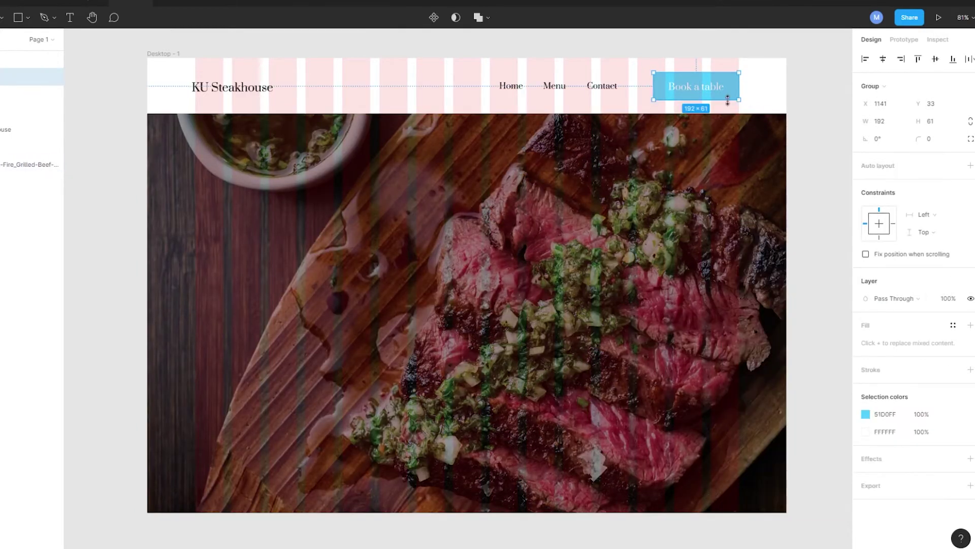
- Switch to the browser and open the Freepik website
click(807, 96)
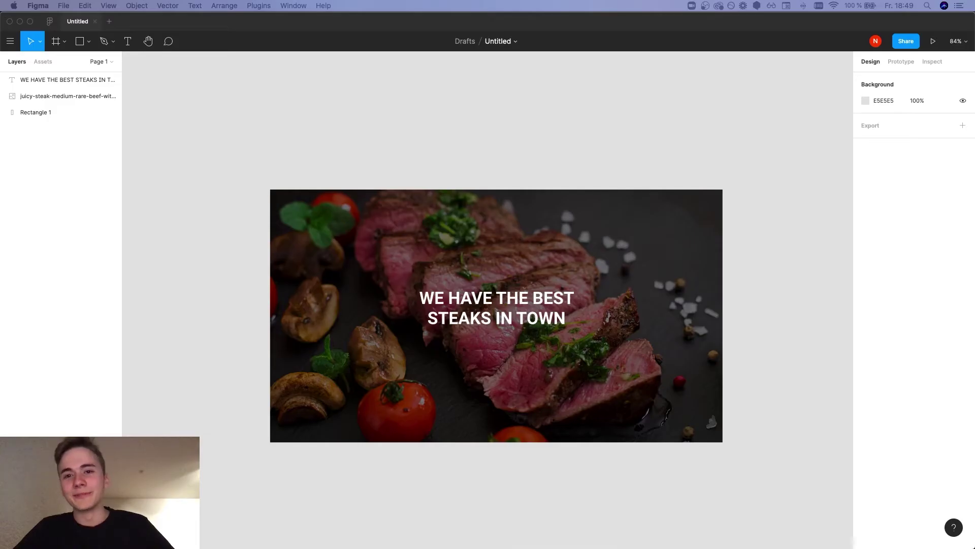
key(super+Tab)
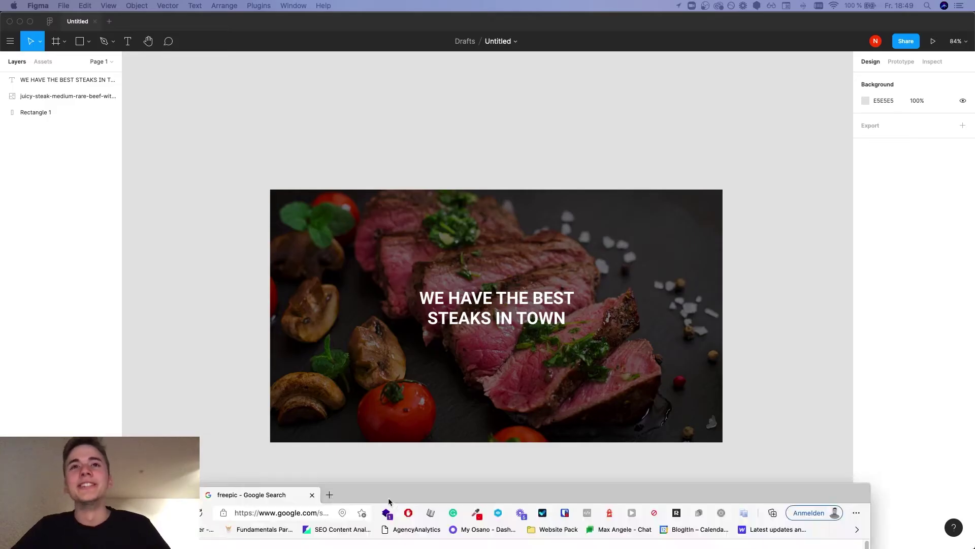
click(377, 277)
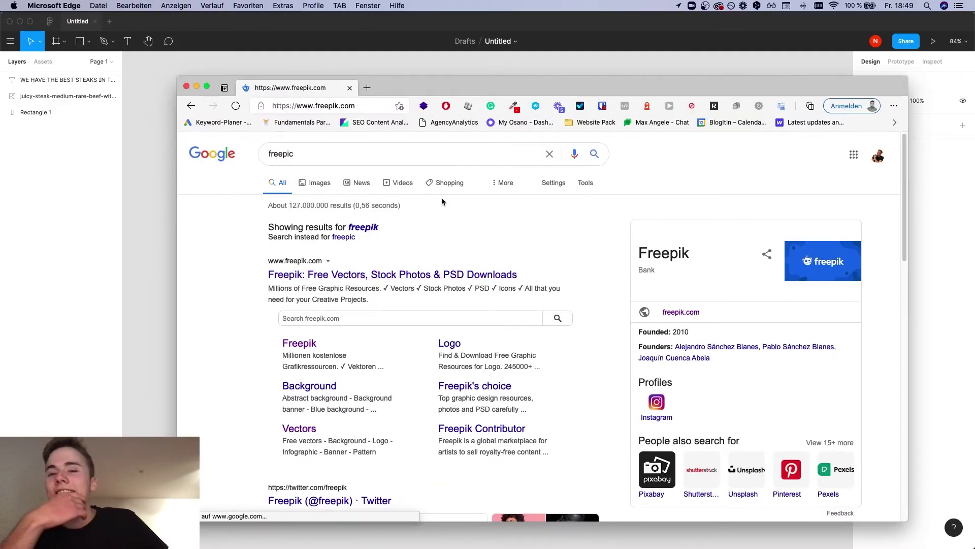
scroll(467, 204, down, 5)
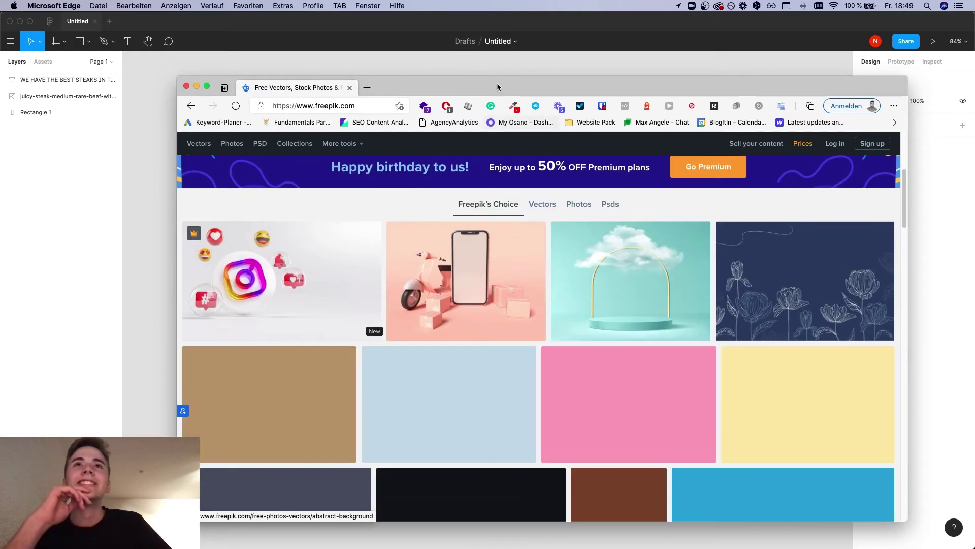
double_click(489, 87)
scroll(316, 79, up, 5)
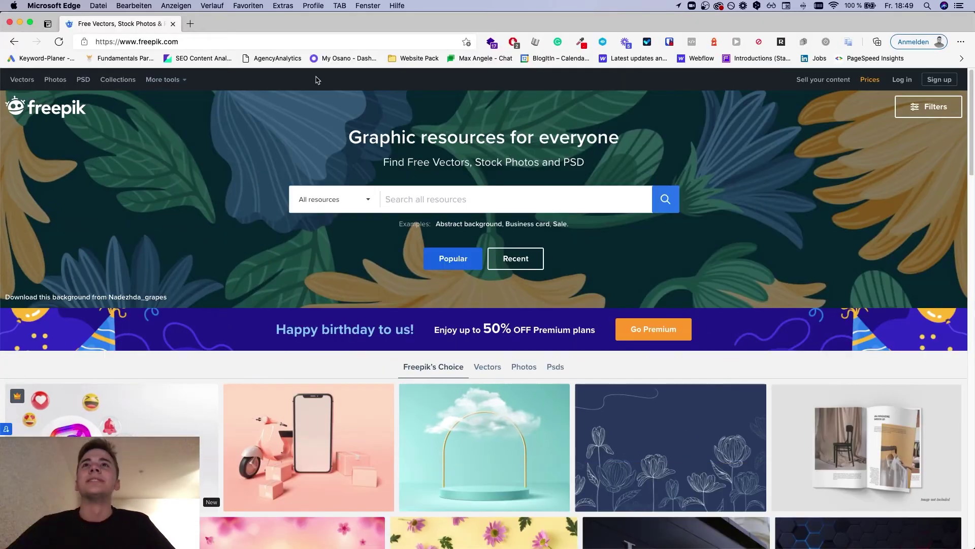
- Search 'steak vector' in a new tab and drag a cartoon steak image into Figma
click(190, 25)
text(steak )
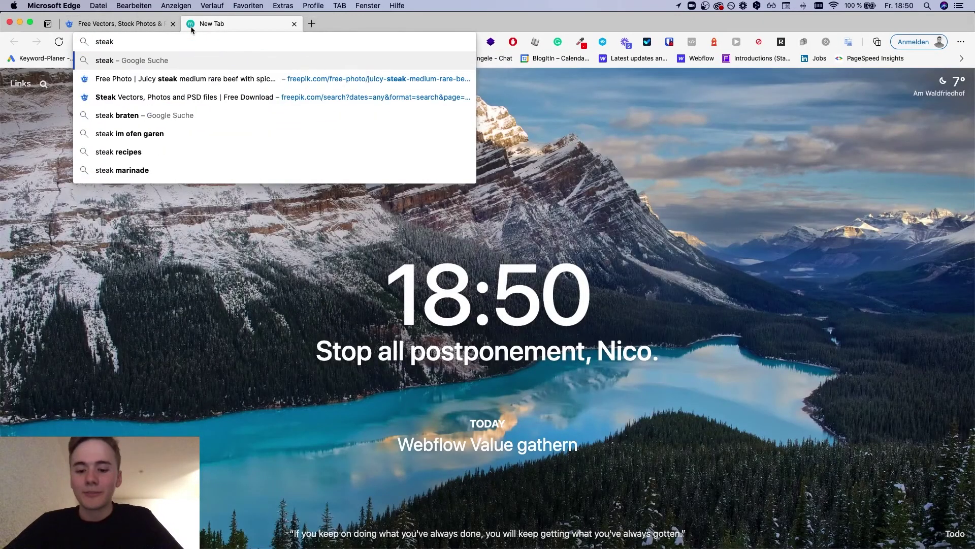
text(vector)
key(Return)
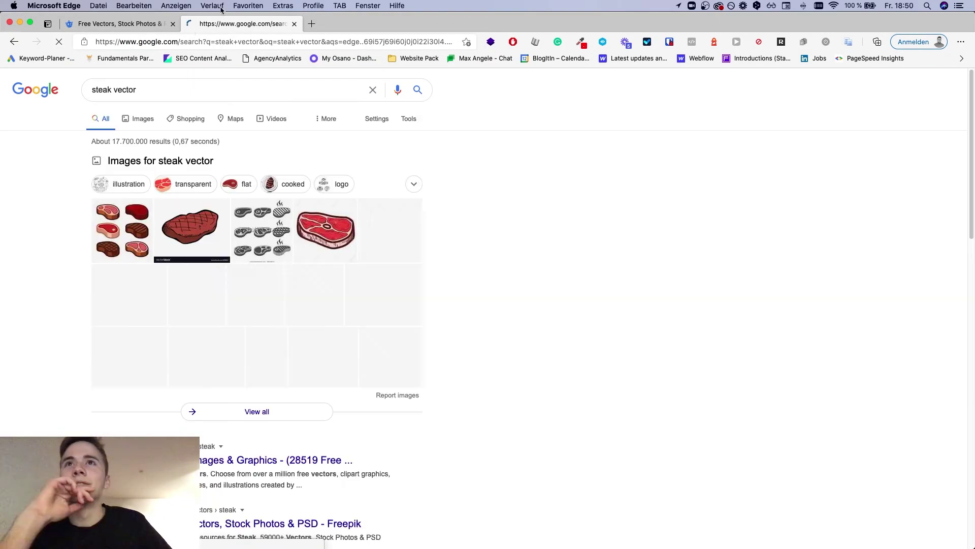
click(274, 459)
mouse_move(420, 21)
mouse_down()
mouse_move(468, 493)
mouse_move(391, 113)
mouse_move(419, 27)
mouse_up()
key(super+Left)
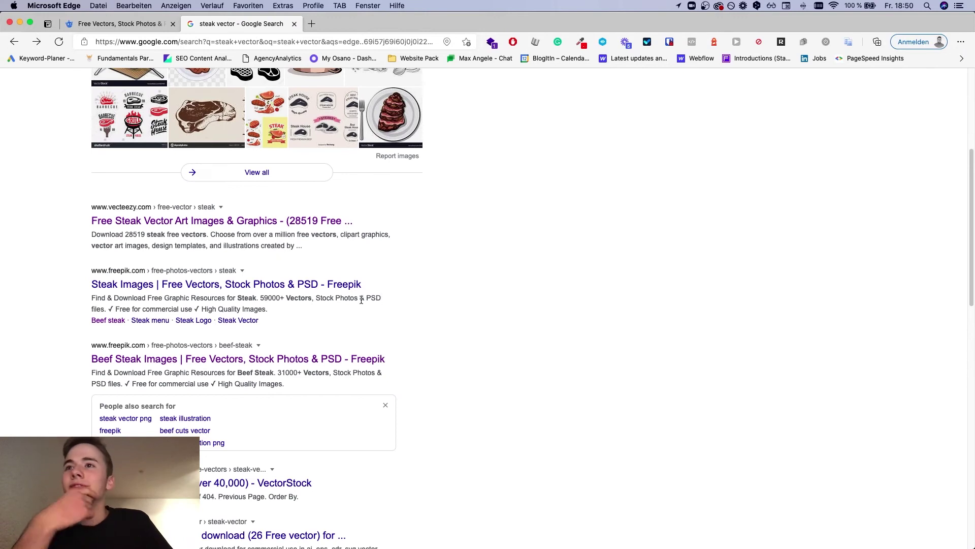
click(256, 172)
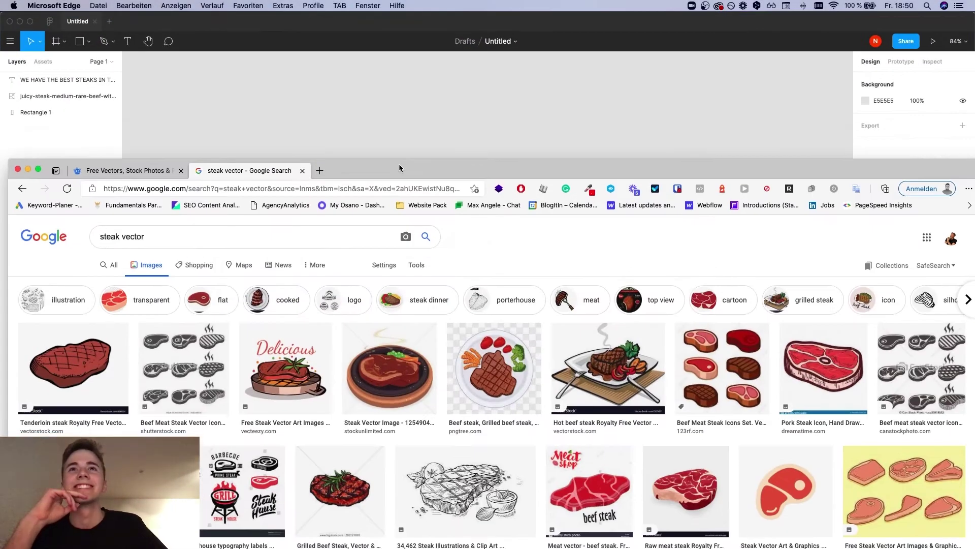
click(496, 307)
drag(633, 344, 635, 346)
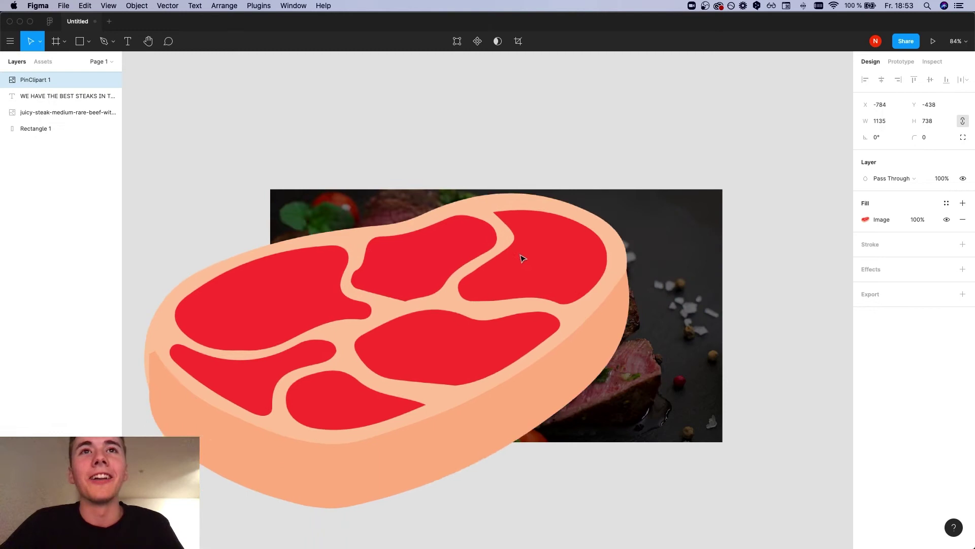
- Move the cartoon steak clipart up and scale it down to a smaller size
drag(520, 257, 577, 211)
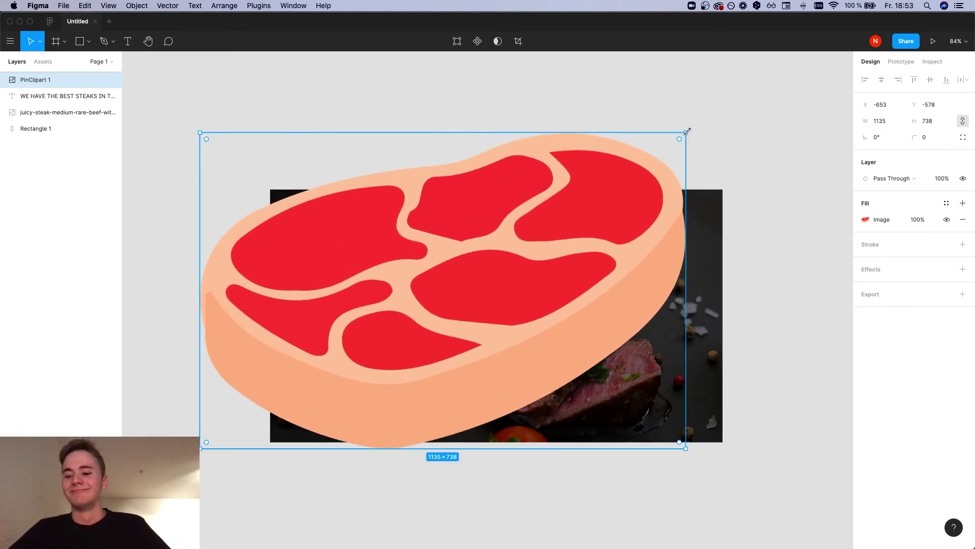
drag(687, 131, 407, 312)
drag(307, 379, 479, 361)
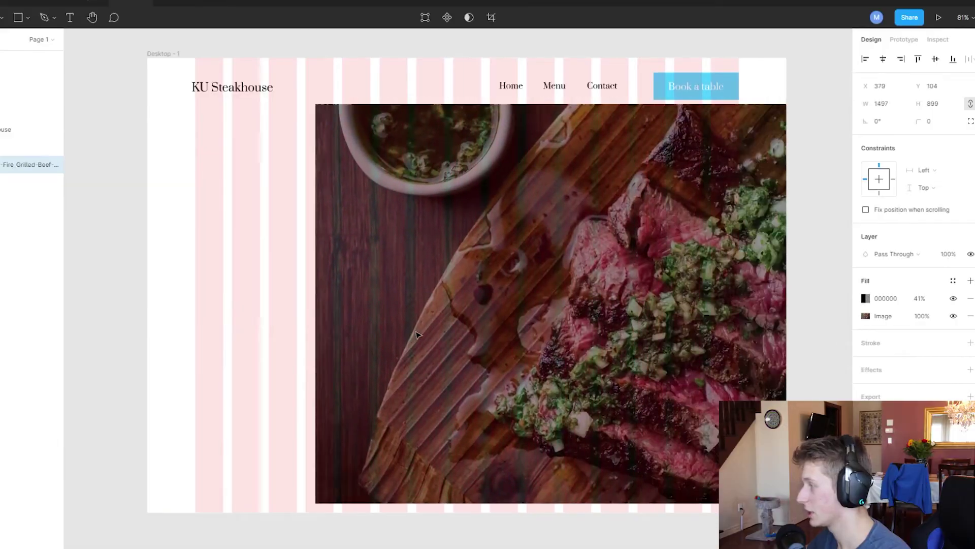
- Resize the steak photo to span the hero's right half at full height, about 770×1005
drag(415, 333, 137, 329)
drag(707, 377, 319, 364)
drag(249, 349, 701, 366)
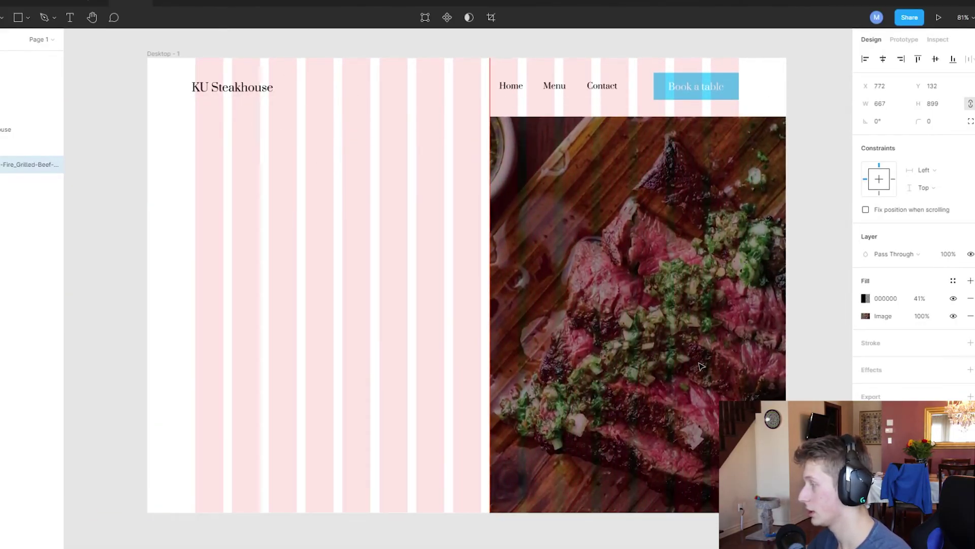
drag(491, 315, 445, 315)
drag(594, 117, 595, 68)
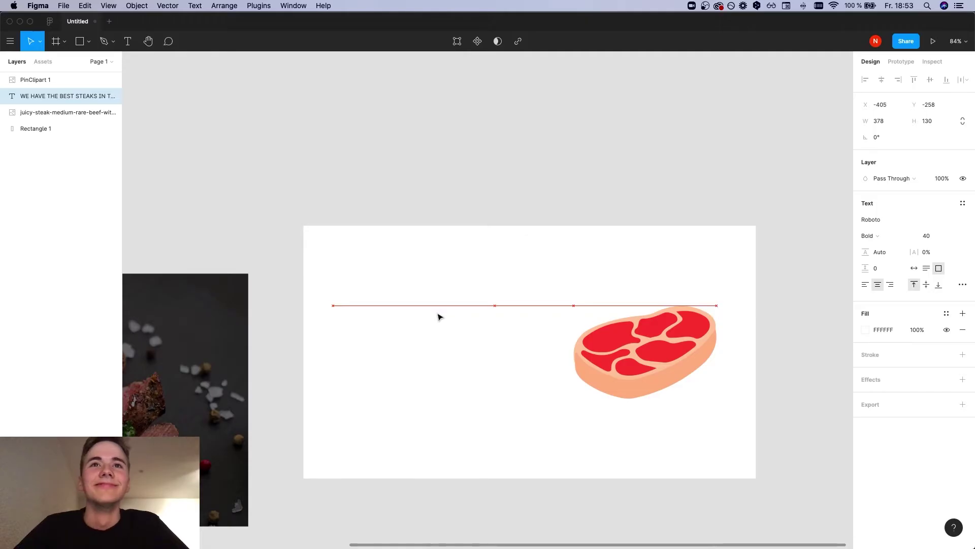
key(ctrl+z)
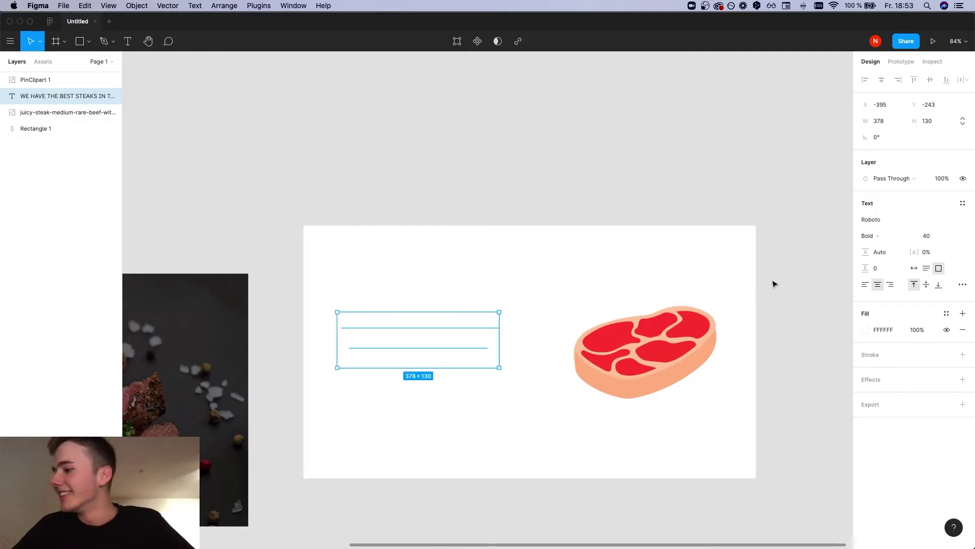
- Left-align the headline and nudge it slightly right and up
click(865, 284)
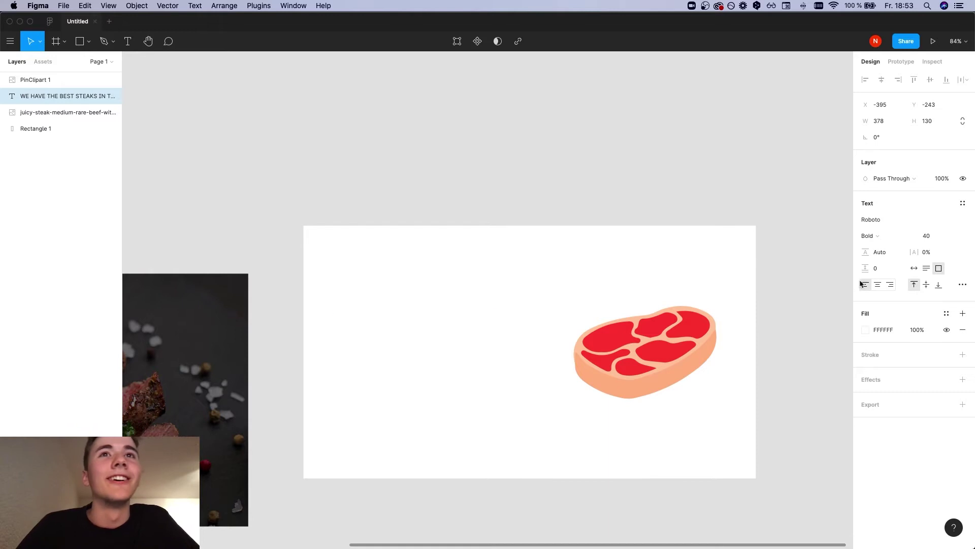
click(519, 284)
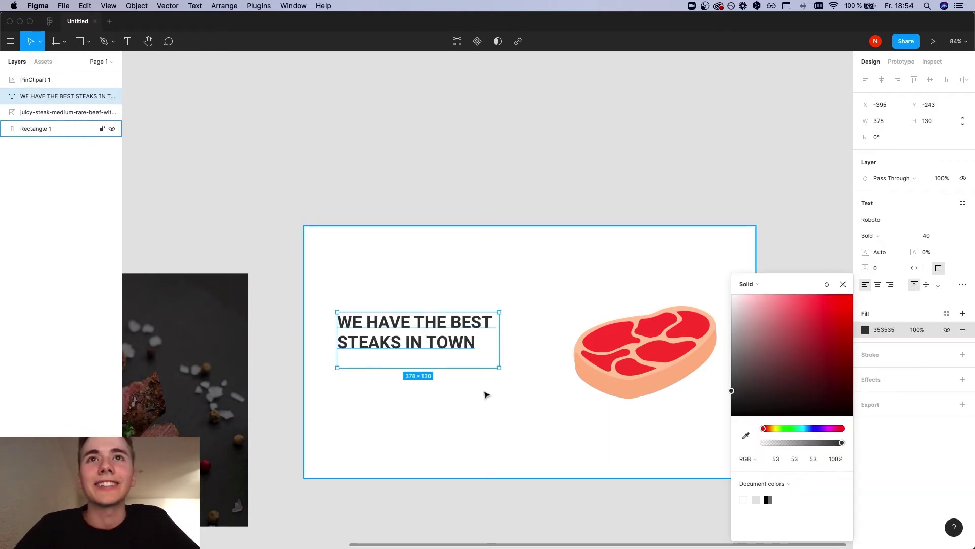
click(639, 330)
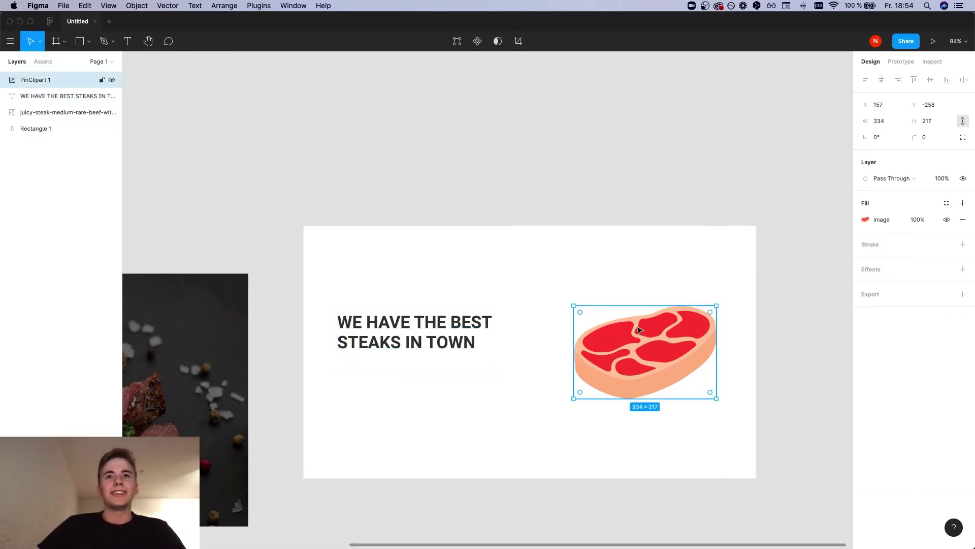
click(430, 342)
drag(430, 342, 448, 331)
click(443, 377)
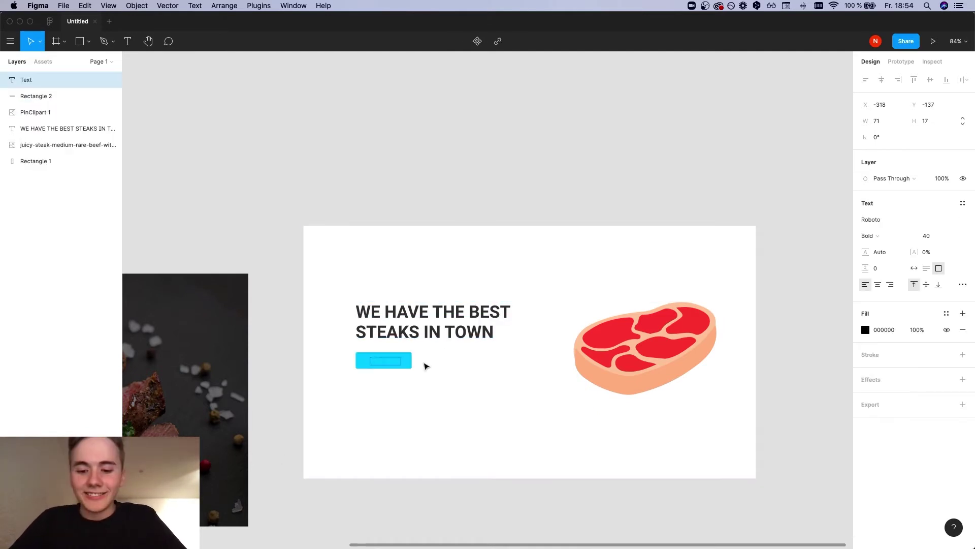
- Make the 'Call before its to late' label size 16, white FFFFFF, widened onto one line
text(Cal)
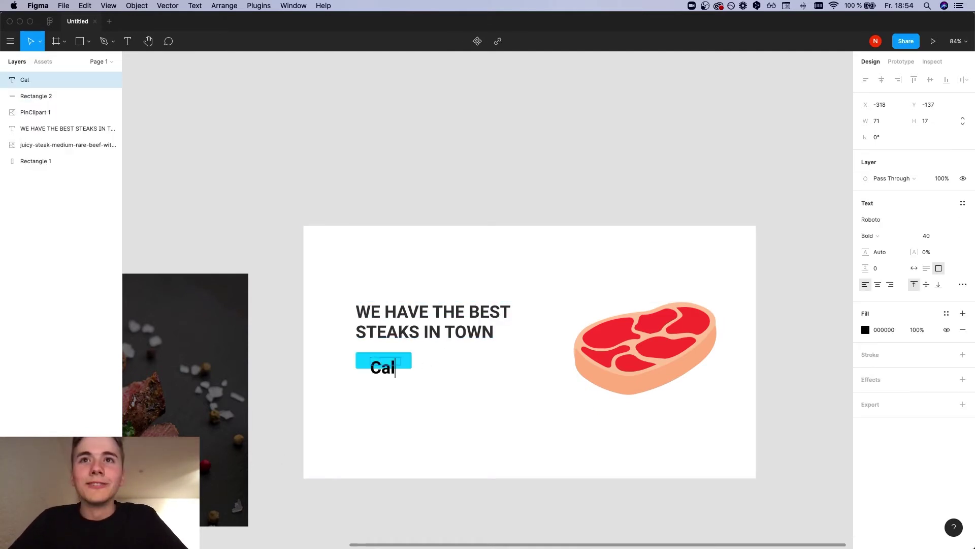
text(l befor)
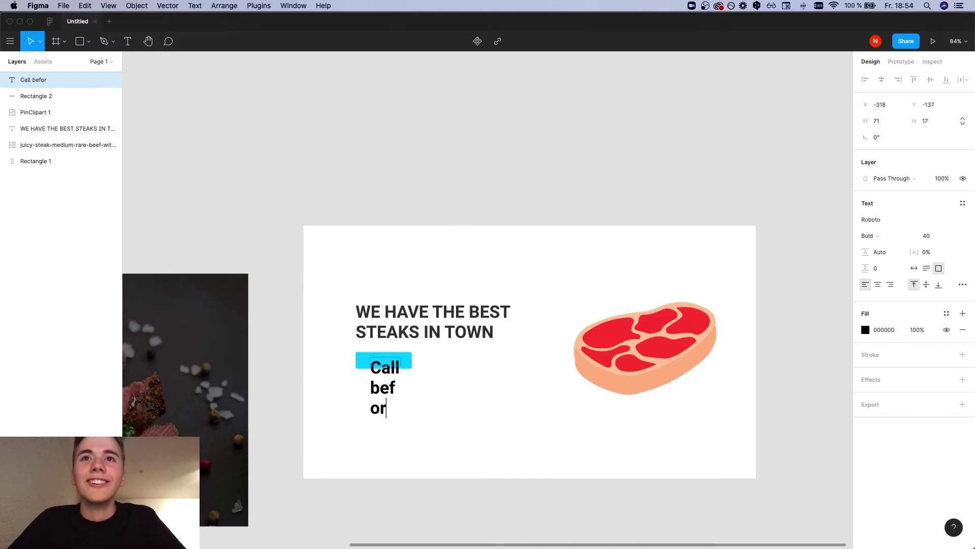
text(e its to late)
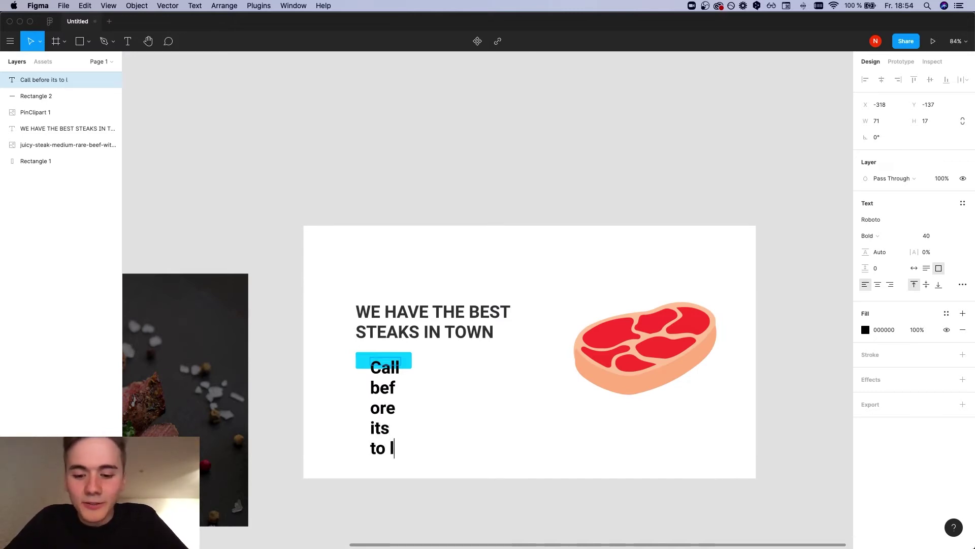
key(Escape)
click(926, 236)
text(16)
key(Return)
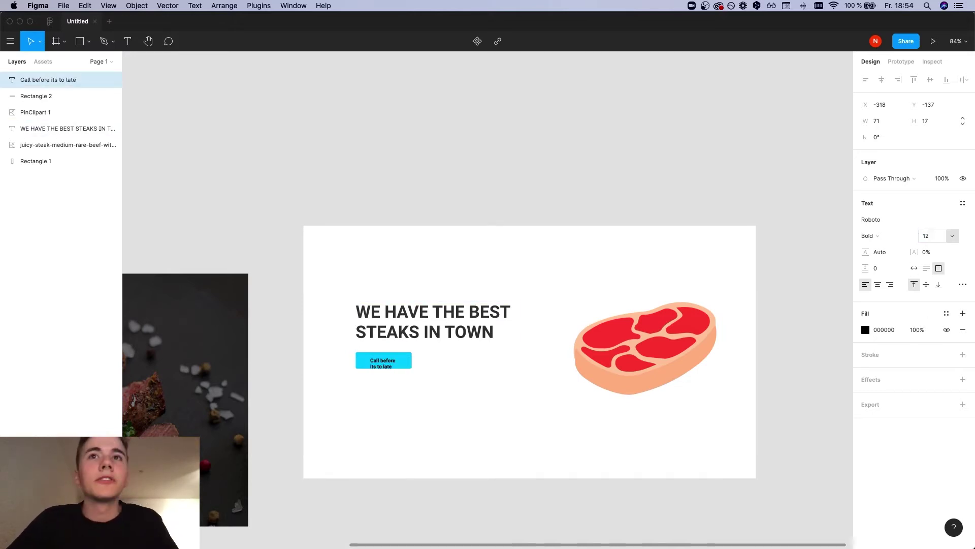
drag(378, 372, 429, 368)
click(884, 329)
text(FFFFFF)
key(Return)
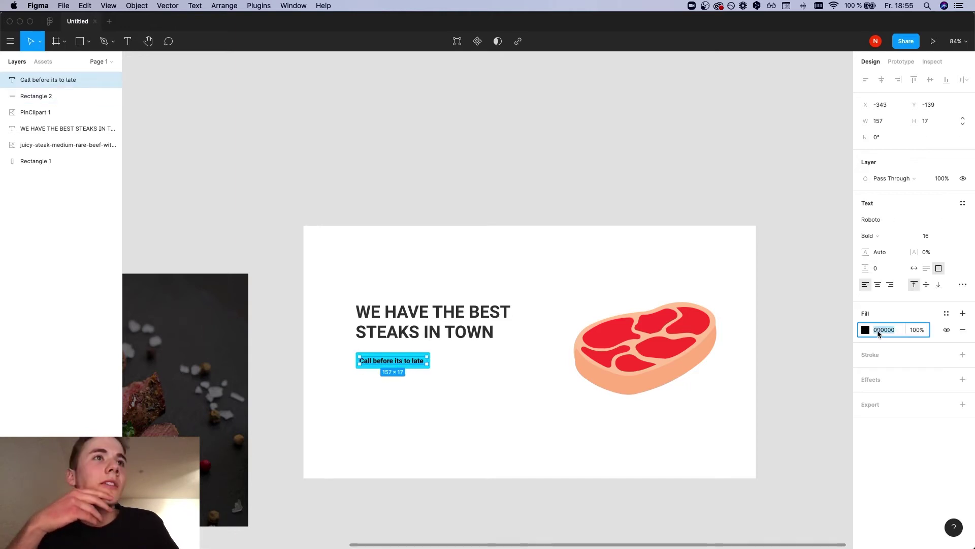
shift+click(427, 362)
- Add a 'KH Steakhouse Montreal' heading in the left column at font size 64
click(445, 358)
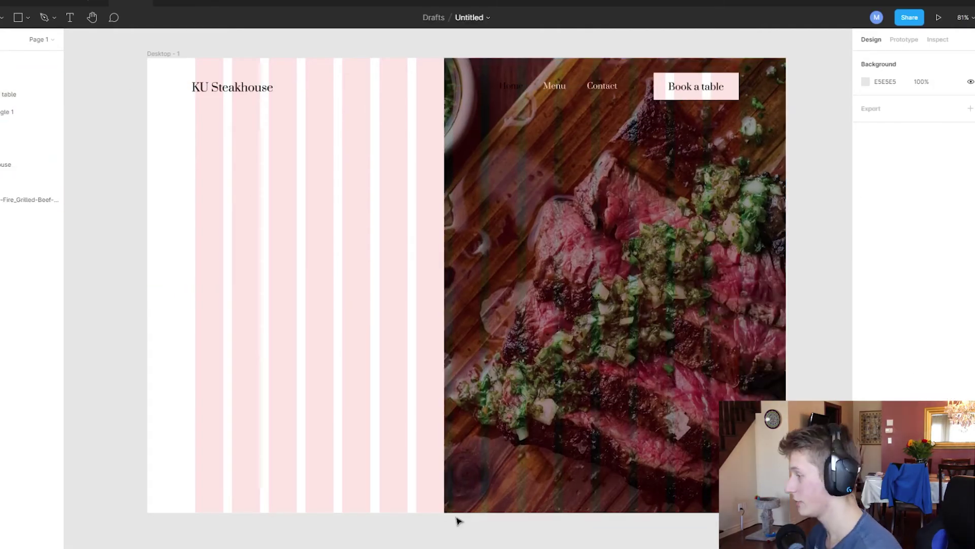
key(t)
click(200, 212)
text(KH Steakhouse)
click(931, 316)
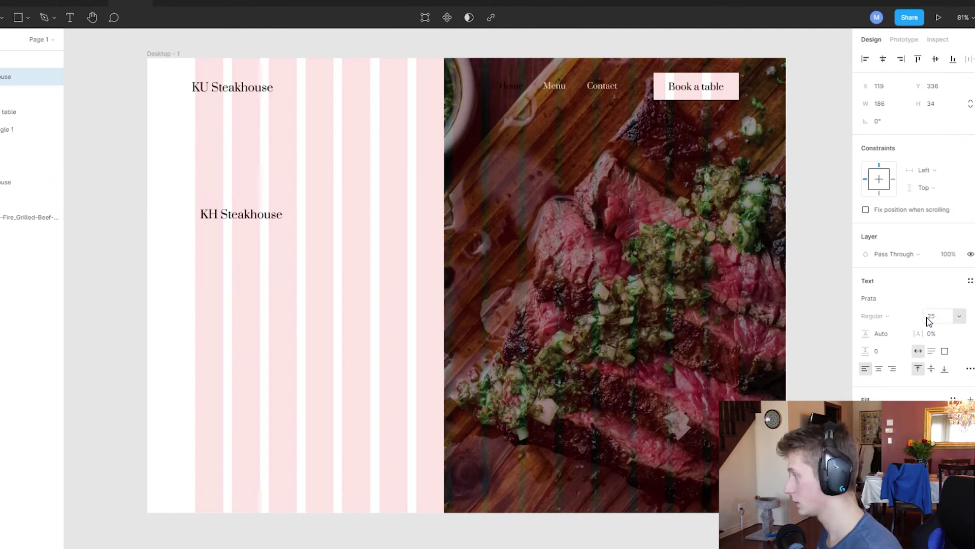
text(50)
key(Return)
text(Montreal)
click(931, 316)
text(64)
key(Return)
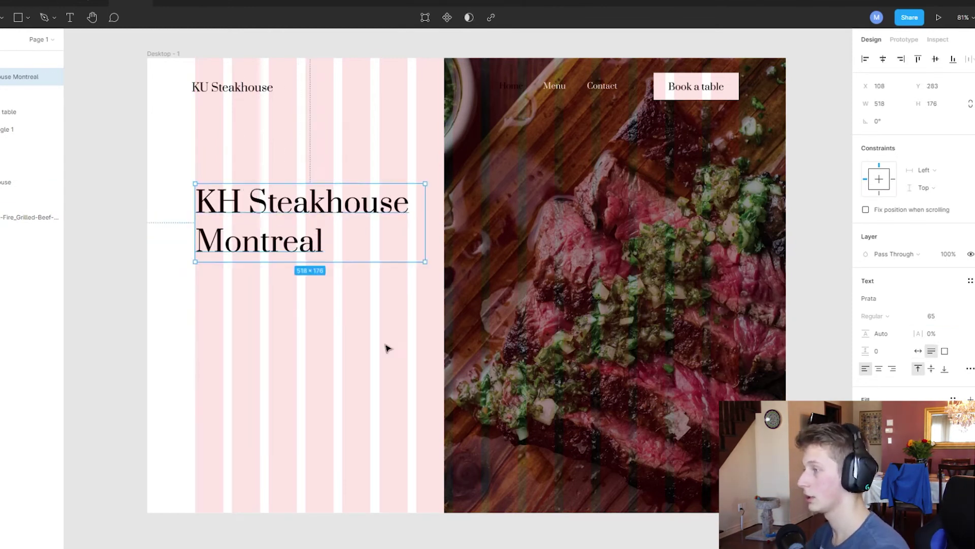
- Copy the Book a table button into the left column and place a label on a second cyan button
drag(696, 86, 273, 350)
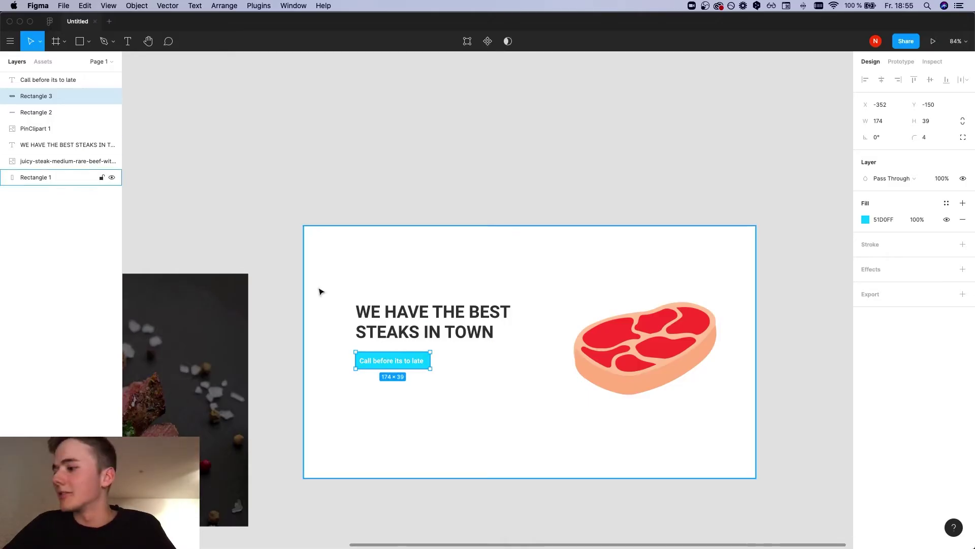
click(73, 118)
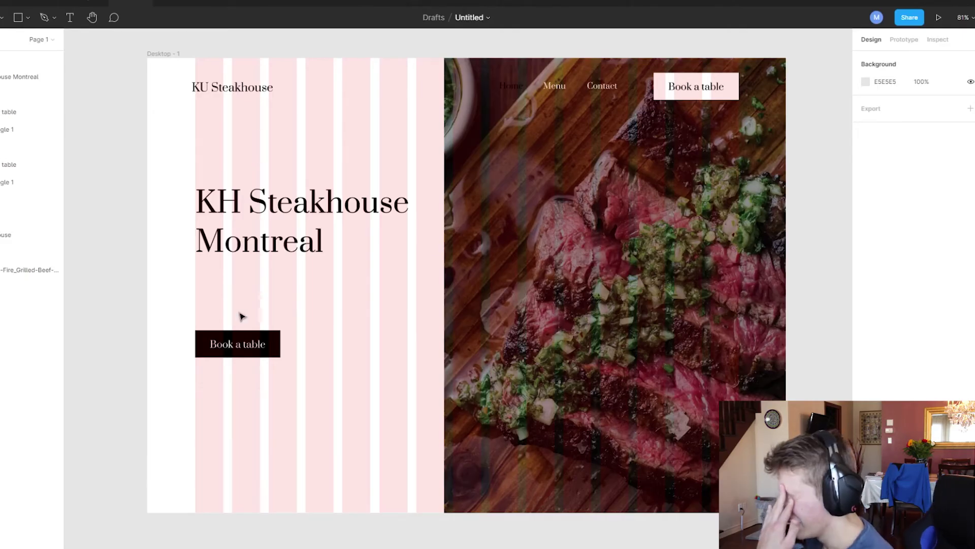
click(269, 348)
click(326, 312)
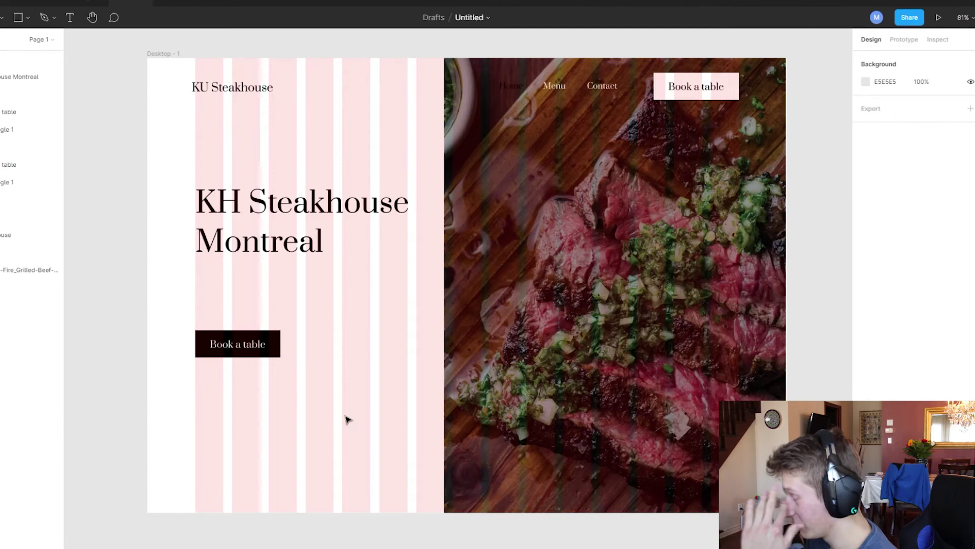
right_click(363, 474)
key(Escape)
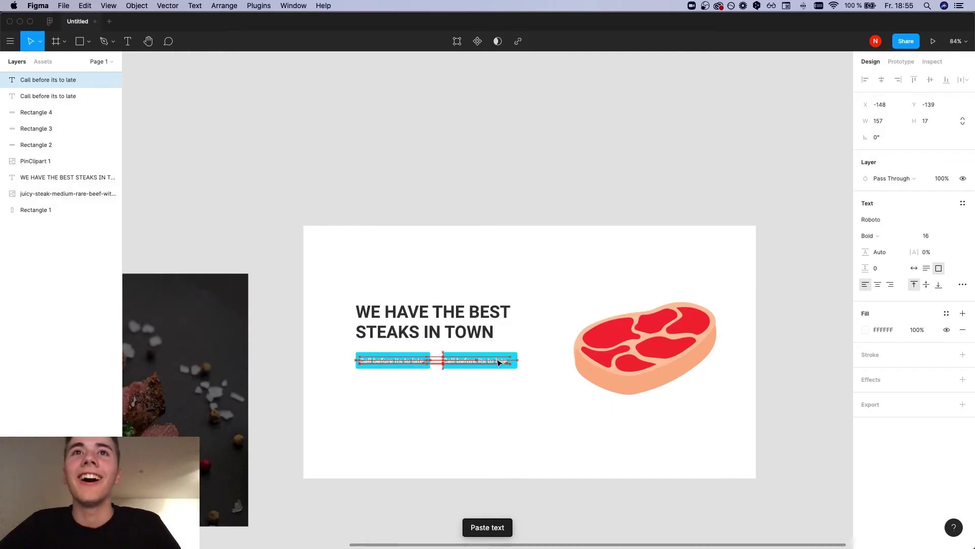
drag(499, 362, 498, 362)
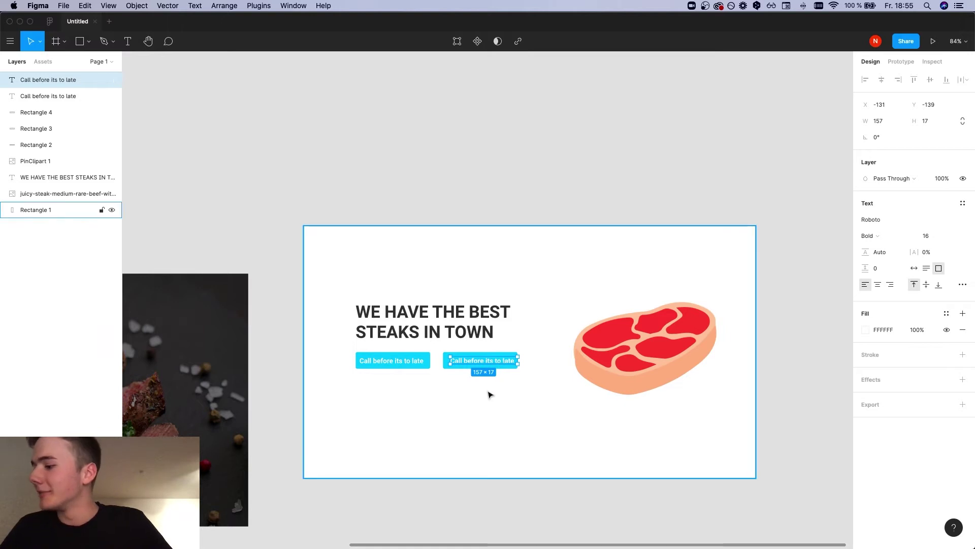
- Make the second button black and narrow it around its Contact label
click(489, 352)
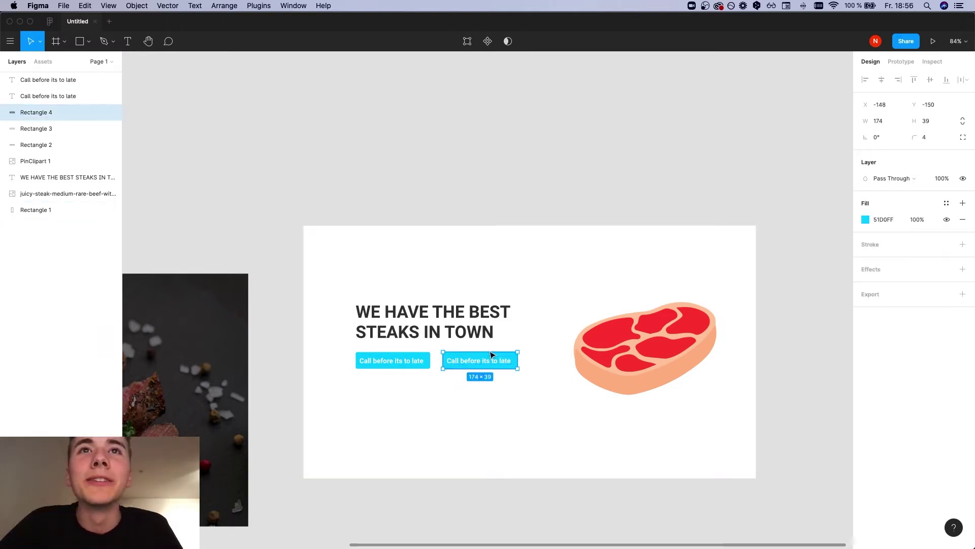
click(866, 220)
drag(852, 253, 774, 254)
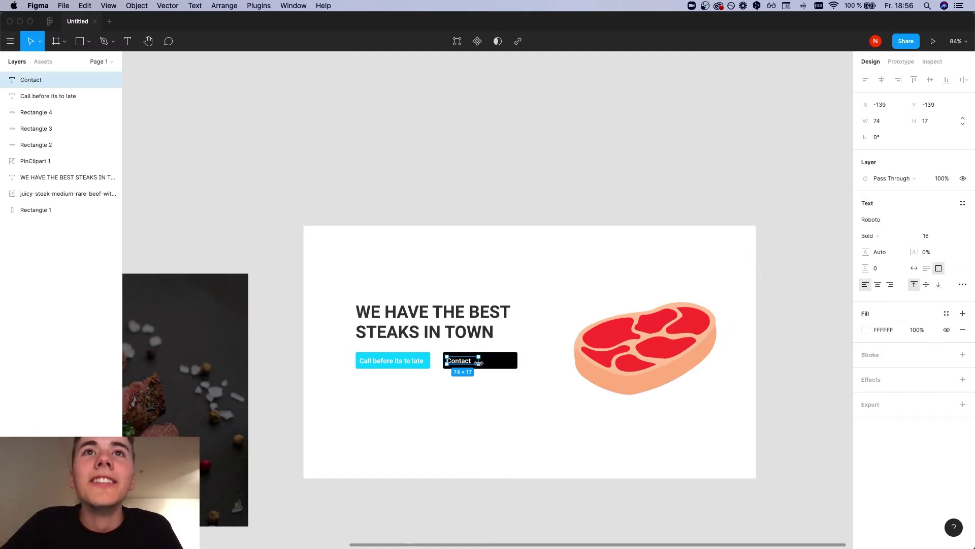
click(517, 361)
drag(517, 361, 460, 363)
click(460, 362)
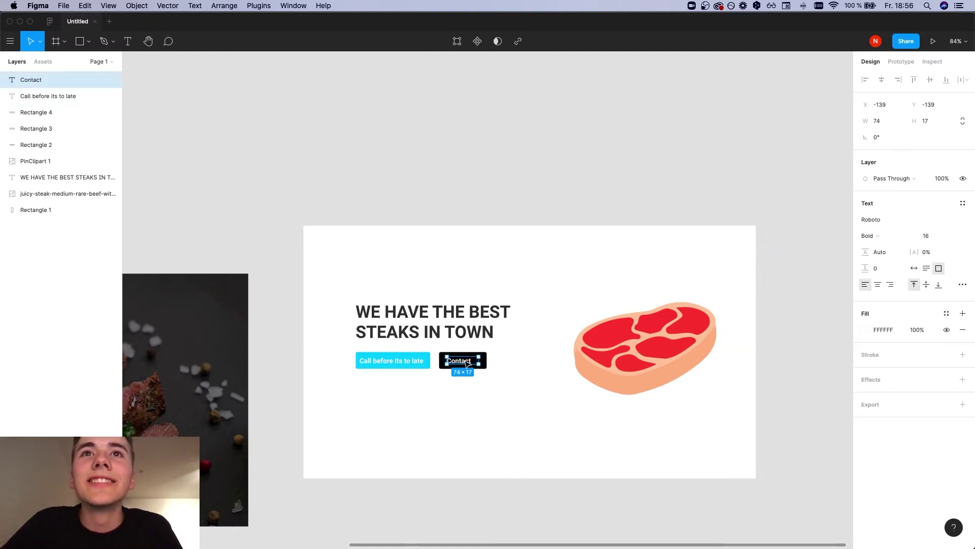
- Remove the pink column layout grid from the KH Steakhouse frame
click(513, 364)
click(656, 222)
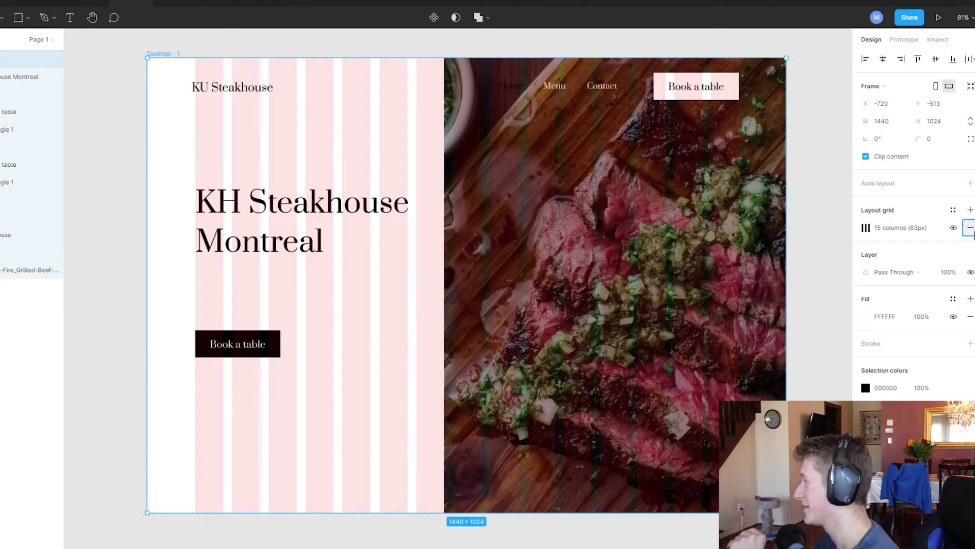
click(970, 228)
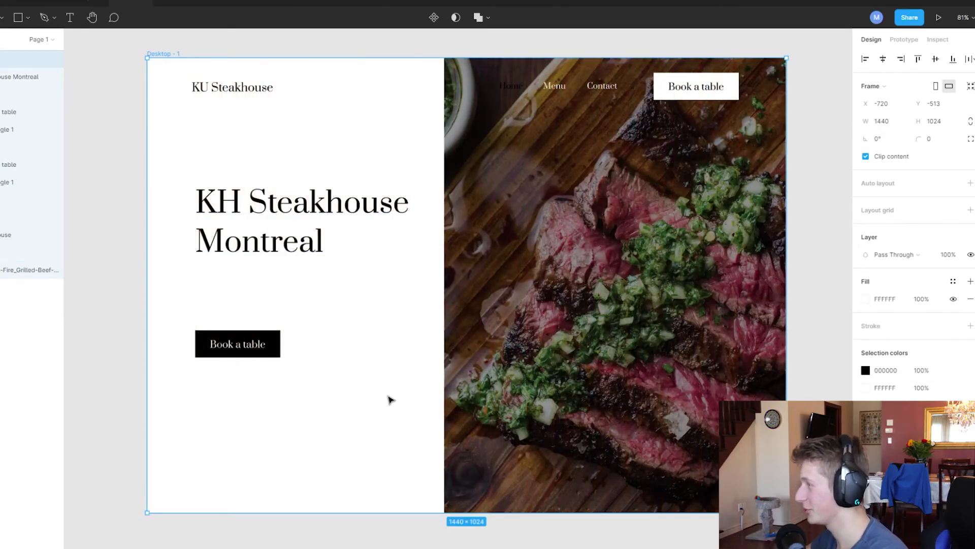
click(381, 416)
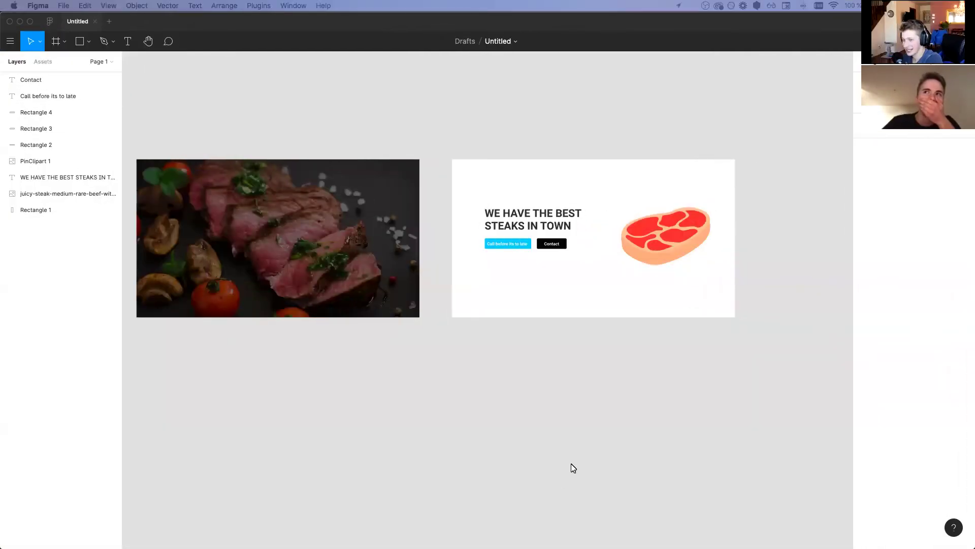
- Drag the darkened 1057×590 steak photo over the white hero banner
scroll(573, 468, up, 3)
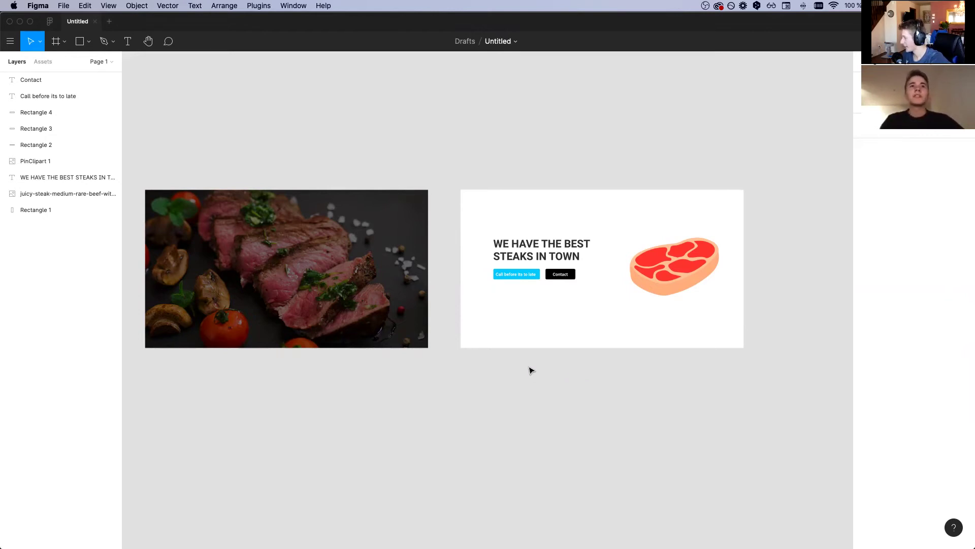
click(399, 297)
mouse_move(354, 284)
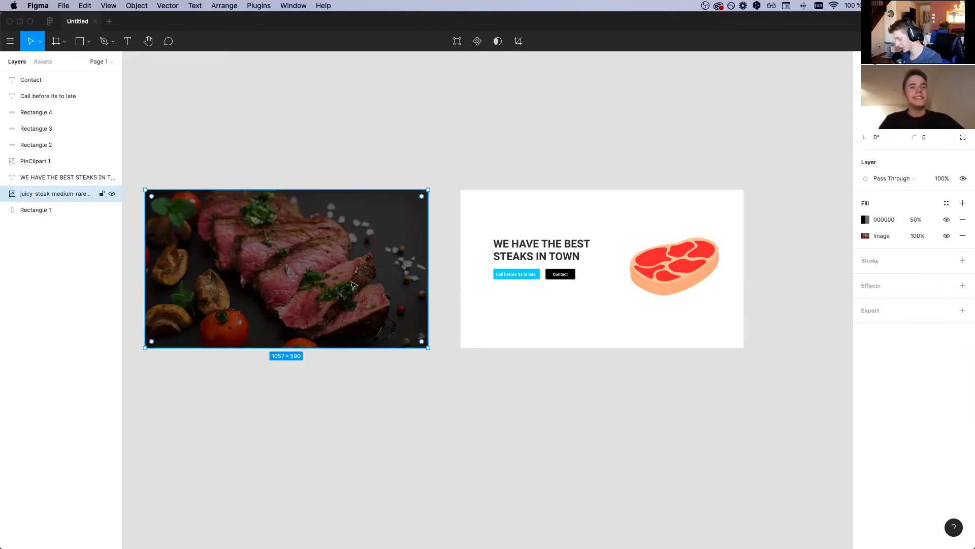
key(Escape)
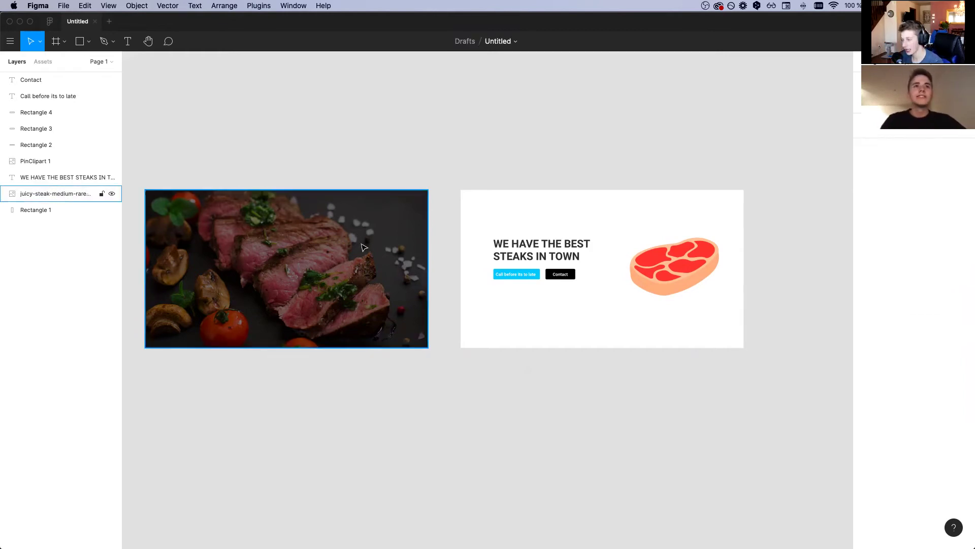
click(364, 247)
click(462, 187)
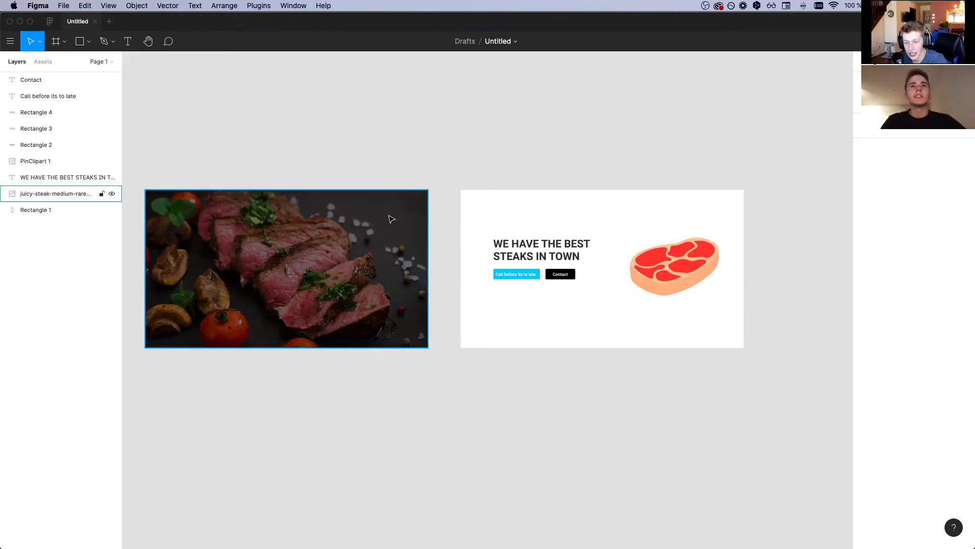
drag(388, 222, 702, 221)
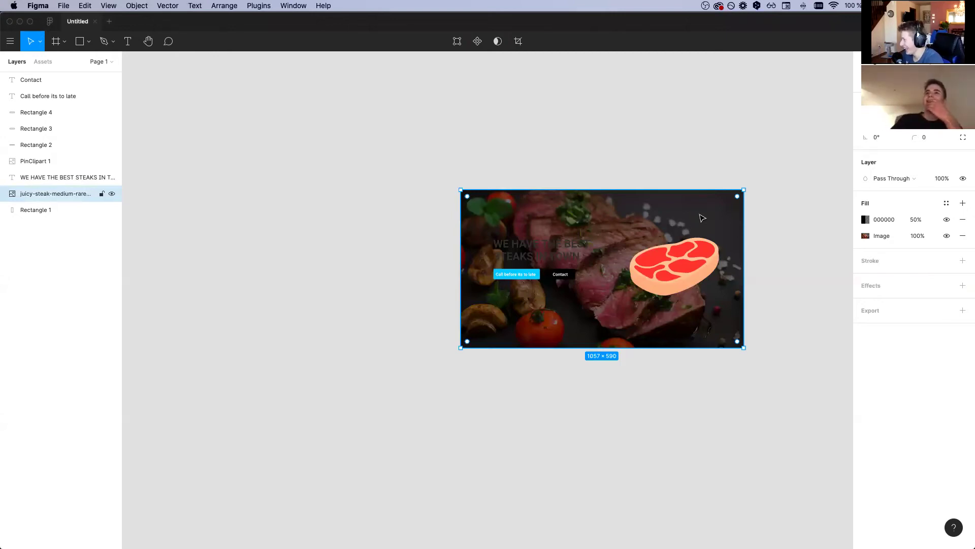
- Drag the steak photo back left beside the white banner, then reselect the steak clipart
drag(703, 218, 397, 221)
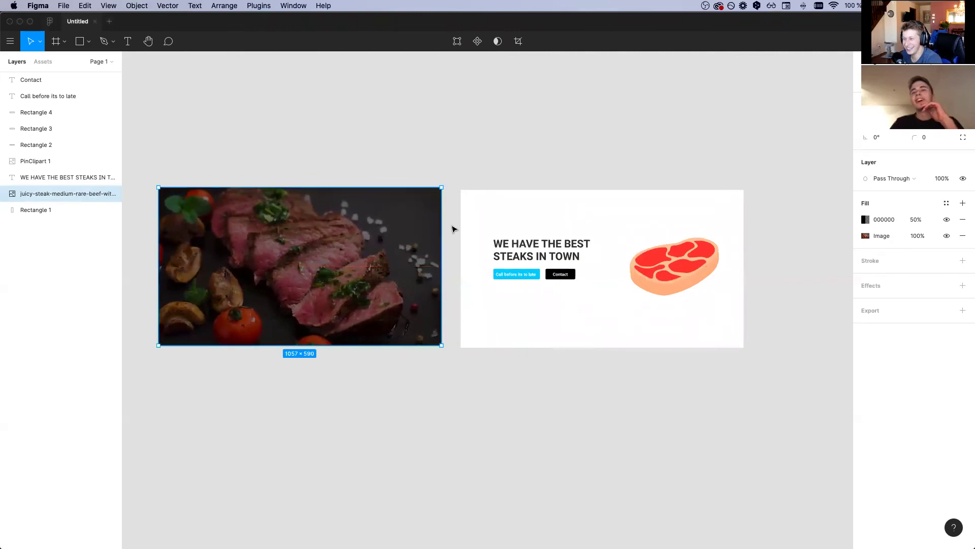
click(663, 275)
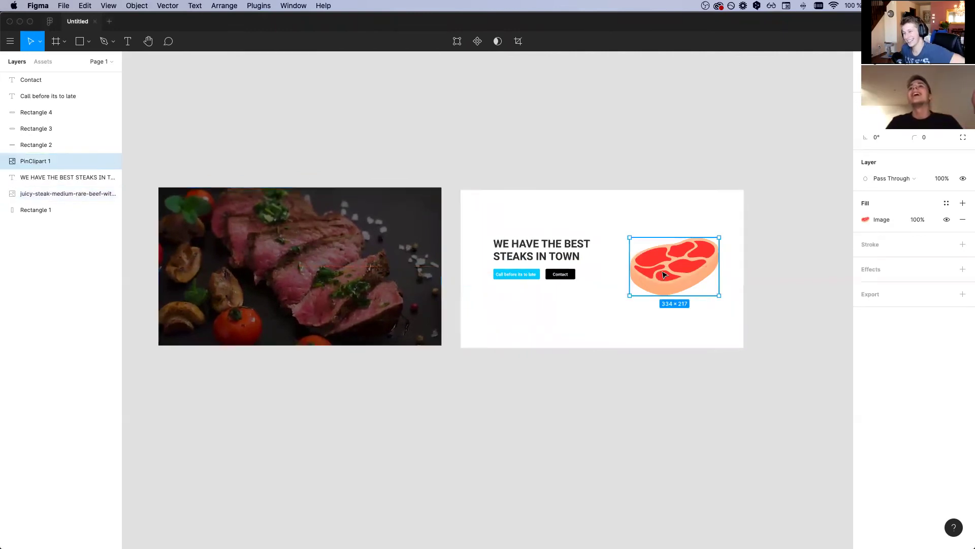
click(712, 235)
click(703, 258)
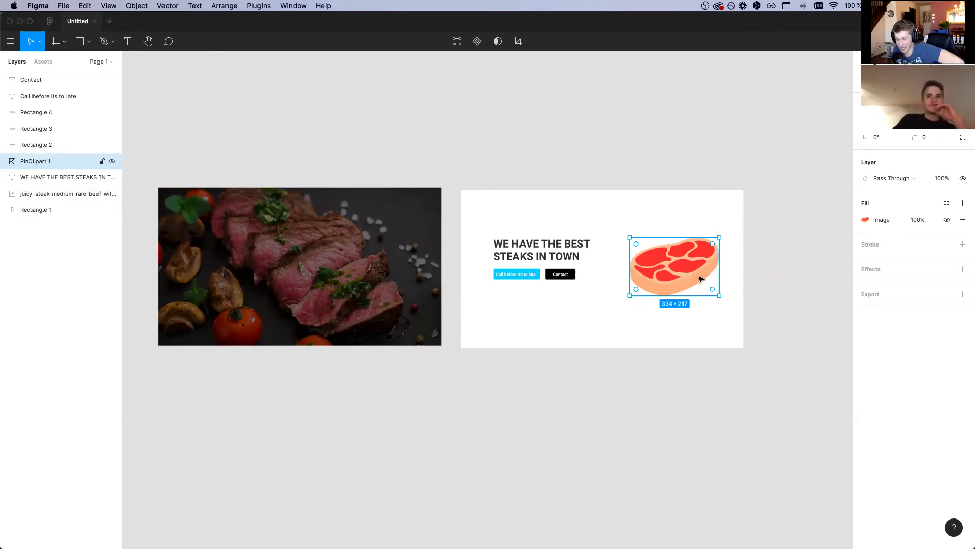
scroll(552, 298, up, 5)
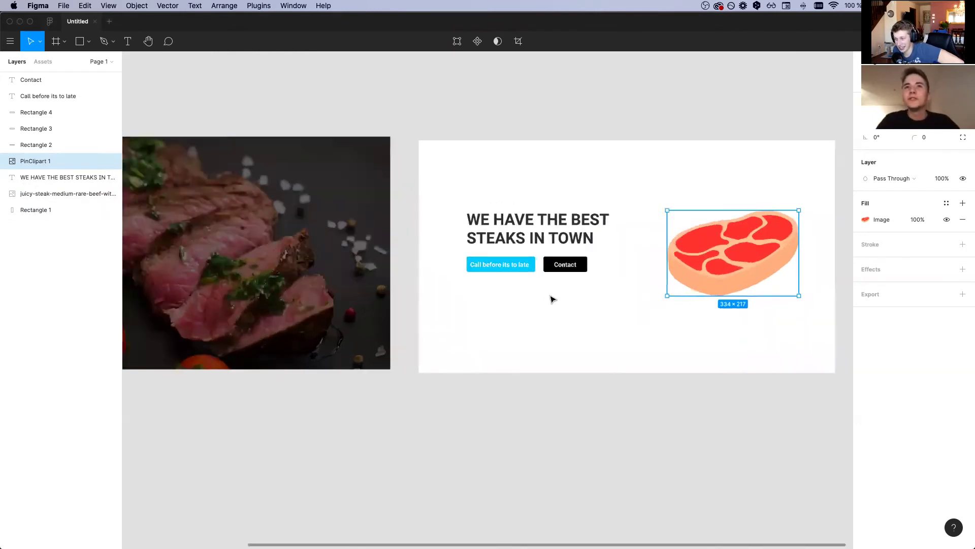
scroll(550, 299, down, 2)
click(528, 264)
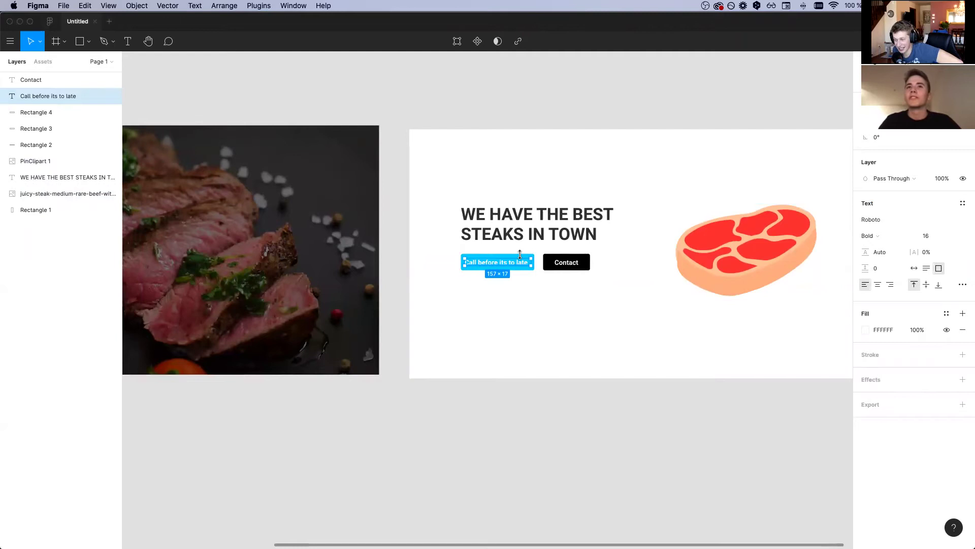
click(526, 254)
scroll(523, 269, up, 2)
scroll(523, 269, right, 2)
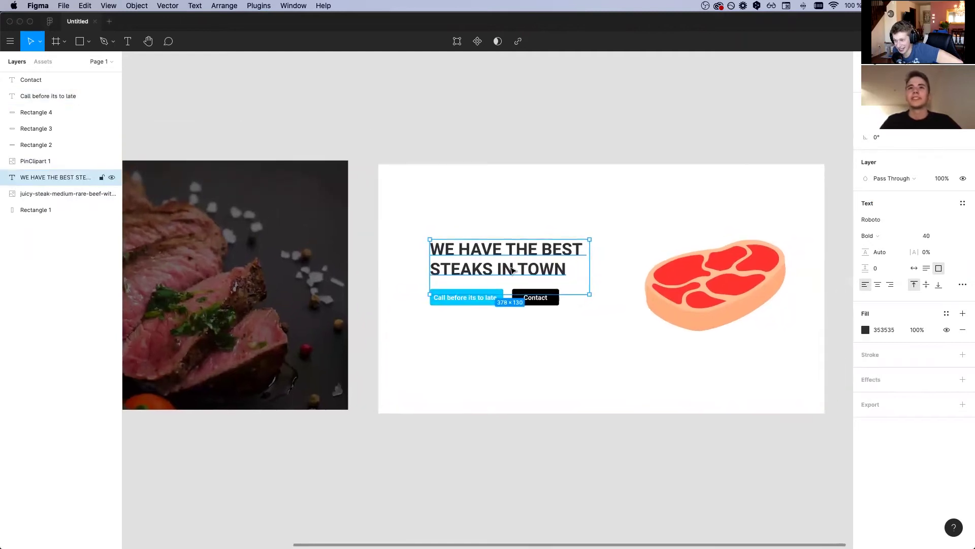
click(486, 304)
scroll(704, 385, up, 2)
scroll(703, 384, right, 2)
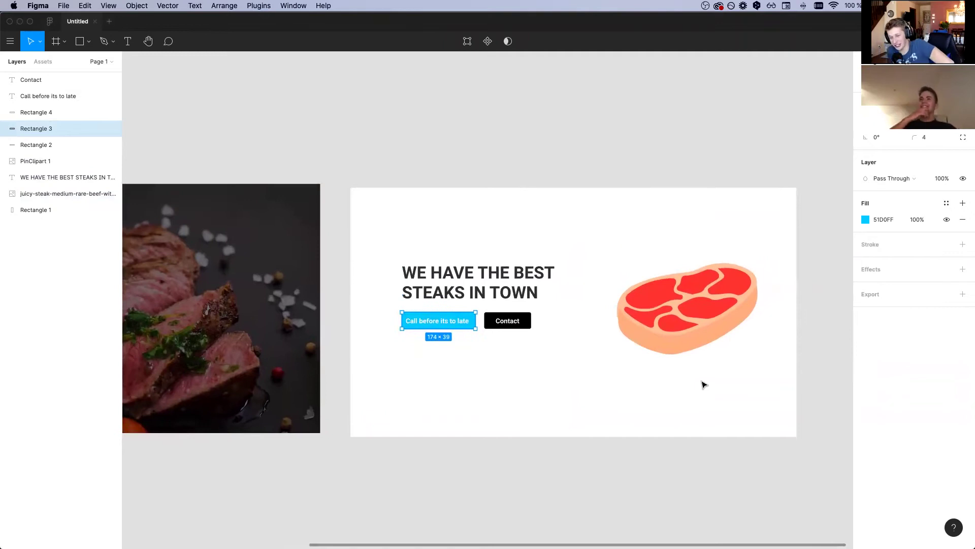
click(703, 385)
click(676, 465)
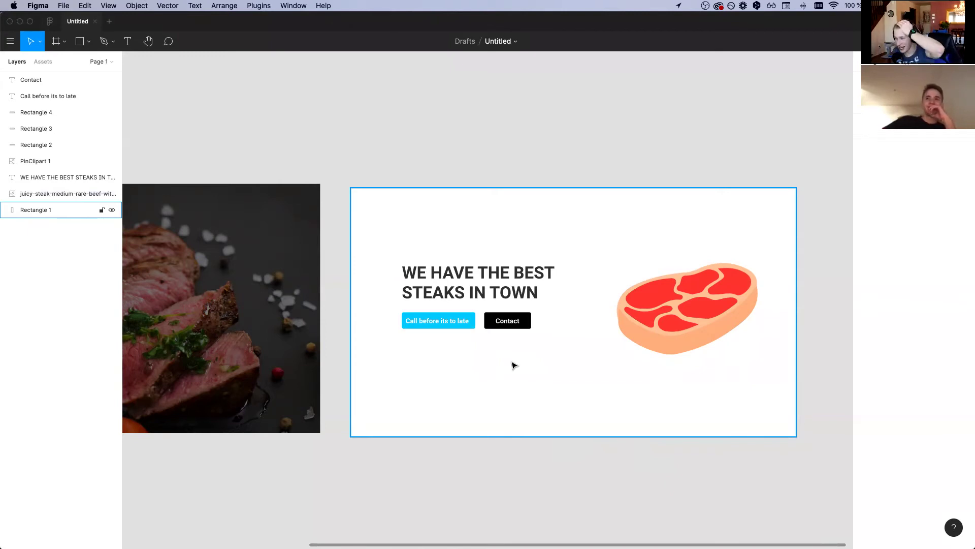
- Name the logo 'KU Steackhouse' and widen its text box onto one line
click(655, 344)
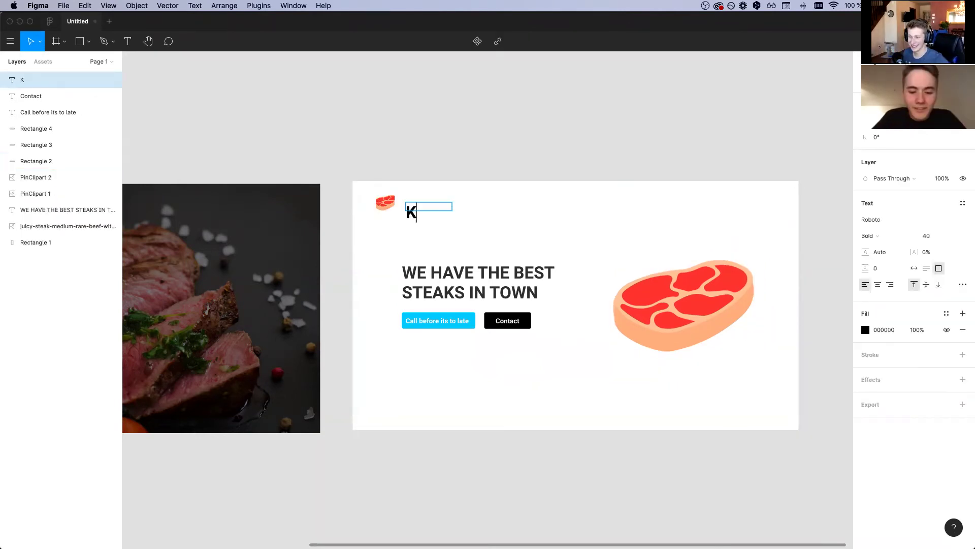
text(U Ste)
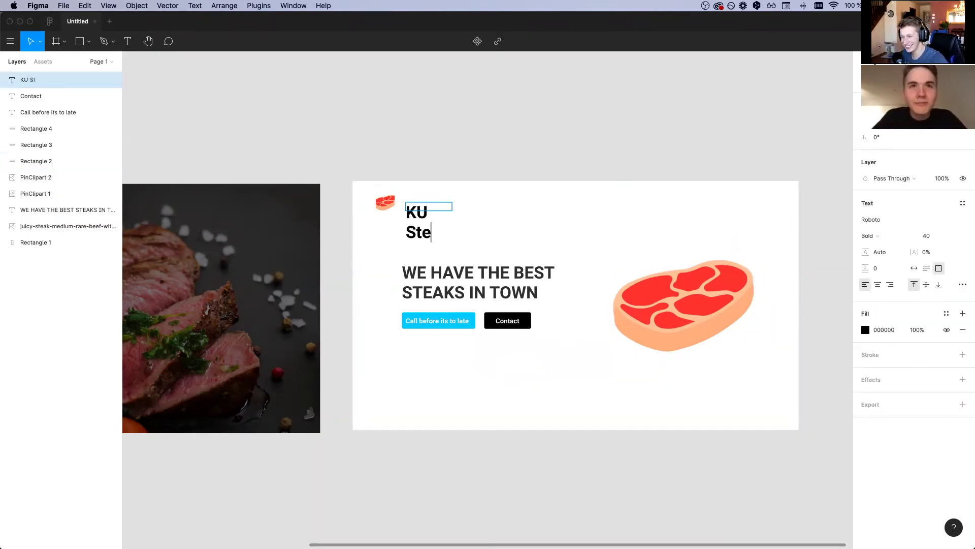
text(ackh)
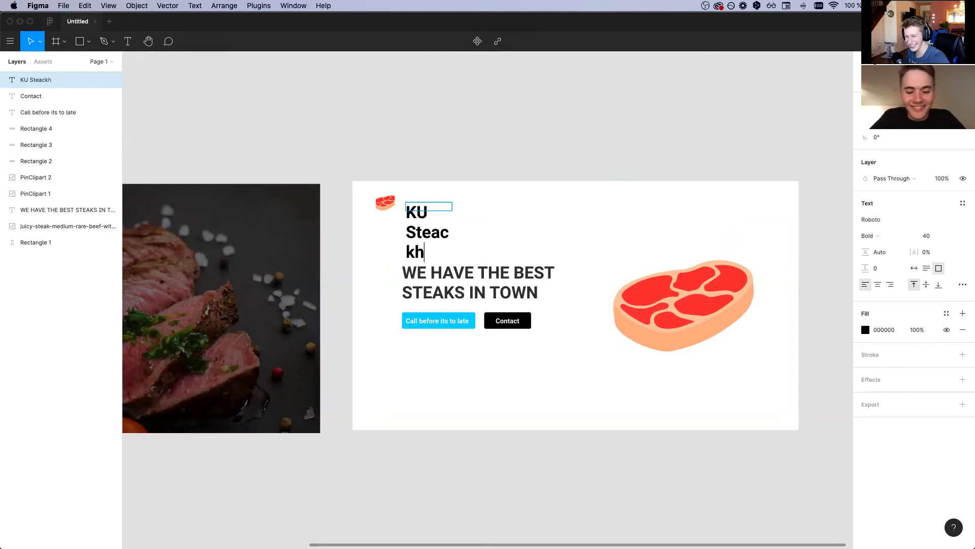
text(ouse)
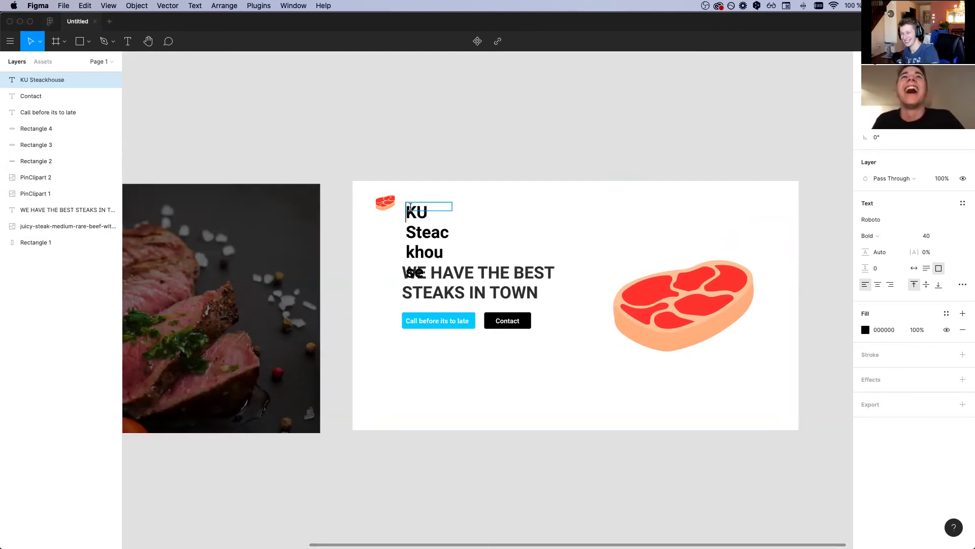
drag(450, 218, 501, 207)
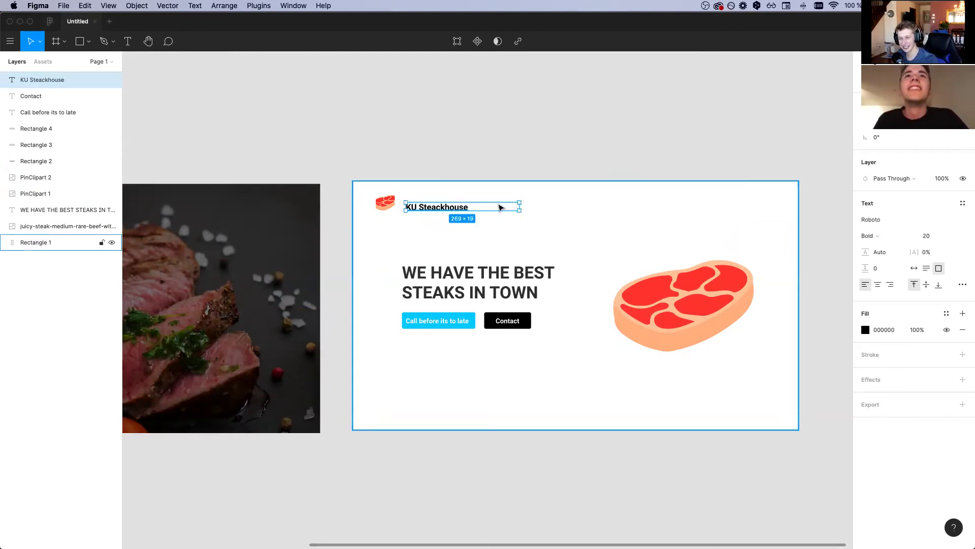
- Nudge the white hero background rectangle slightly left
click(498, 207)
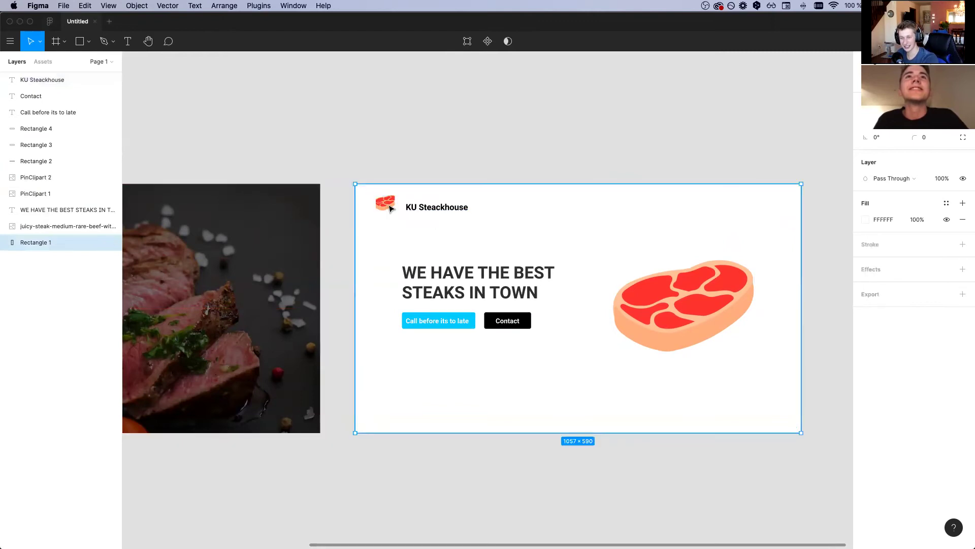
drag(415, 195, 413, 198)
click(472, 144)
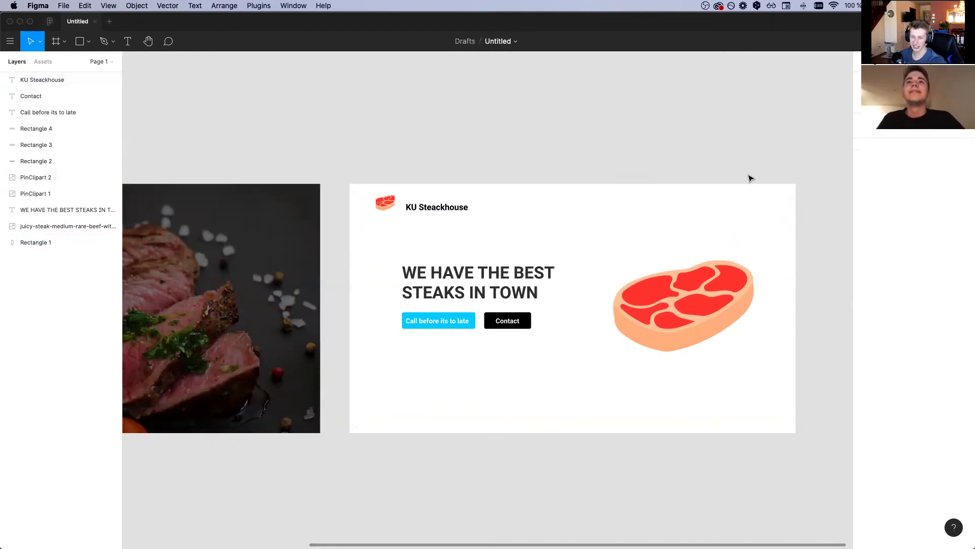
mouse_move(760, 220)
mouse_down()
mouse_move(740, 212)
mouse_move(750, 219)
mouse_up()
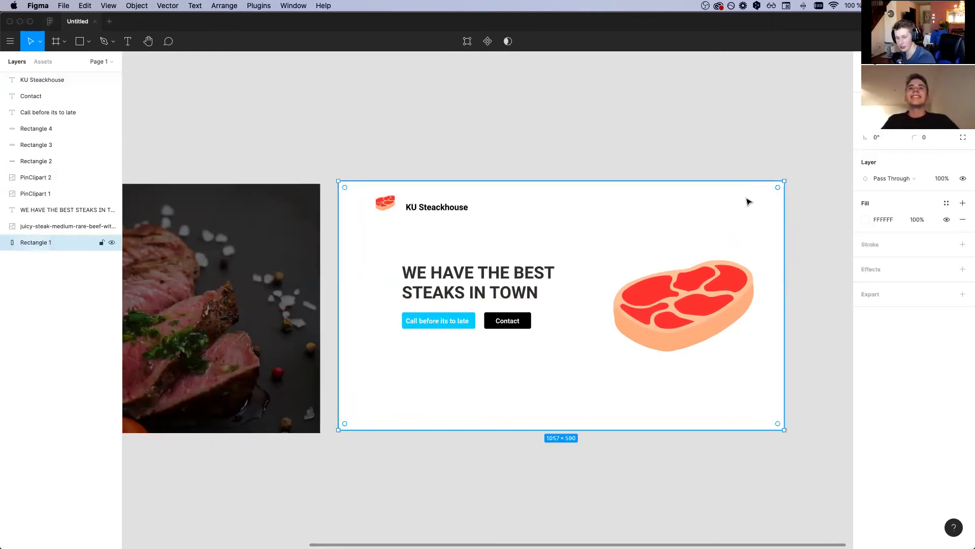
click(736, 159)
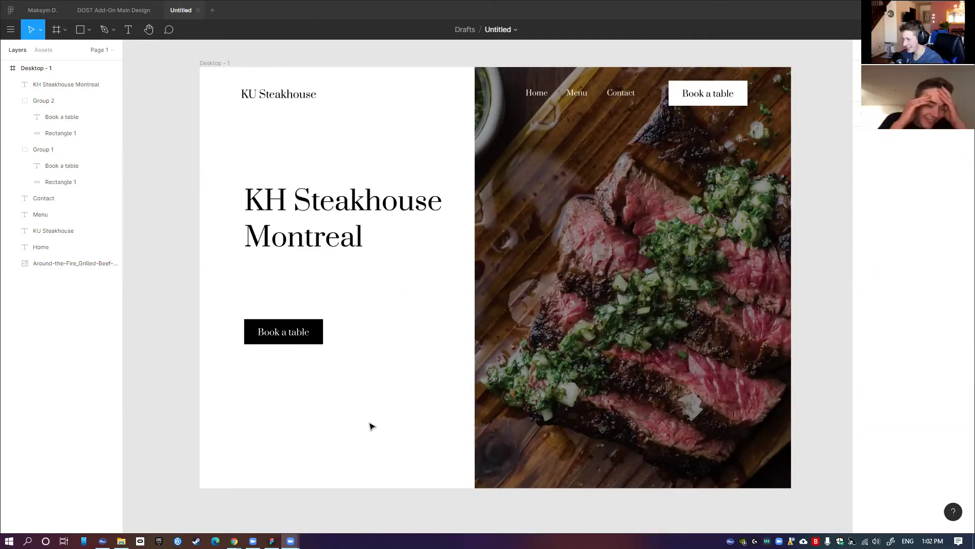
- Select the 770×1031 steak photo filling the right half of the KH Steakhouse Montreal hero
click(632, 329)
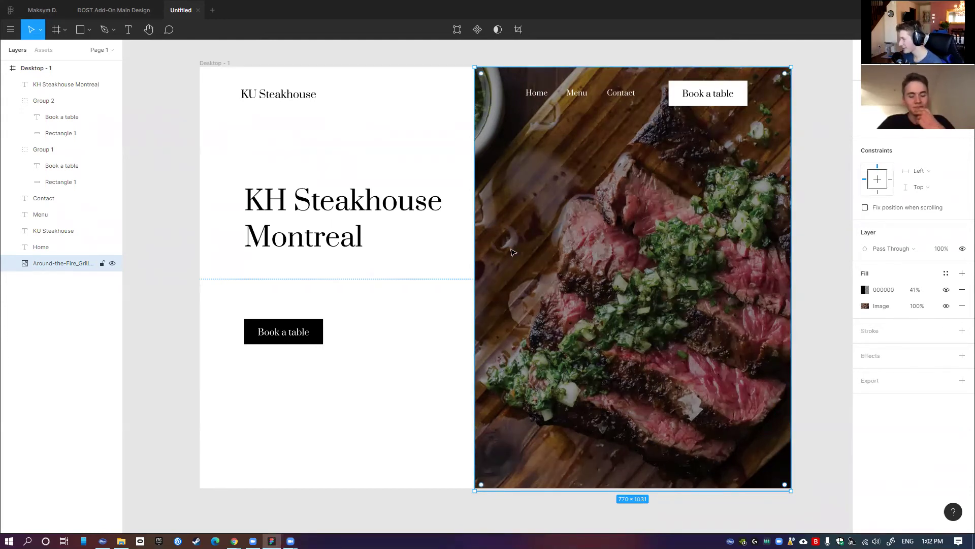
drag(475, 266, 199, 253)
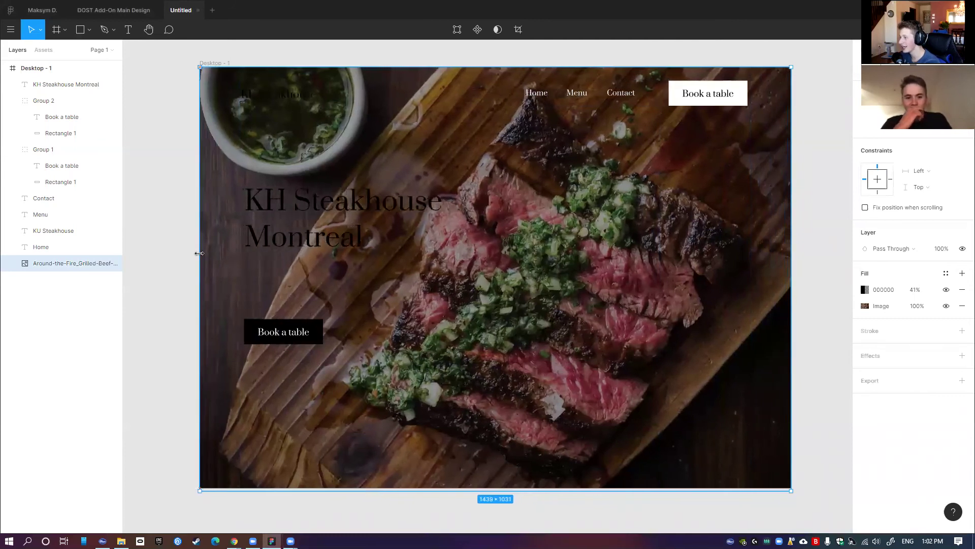
click(293, 222)
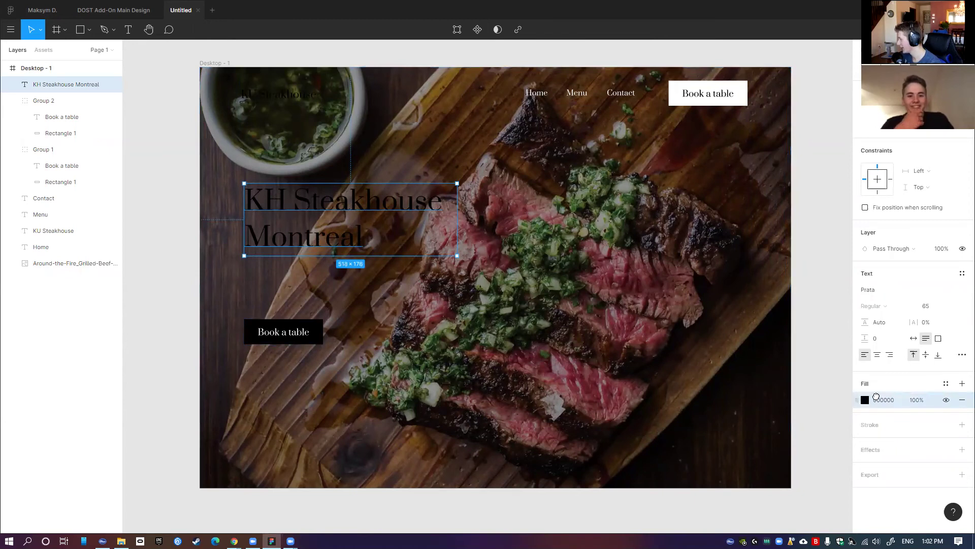
click(866, 401)
drag(762, 316, 731, 278)
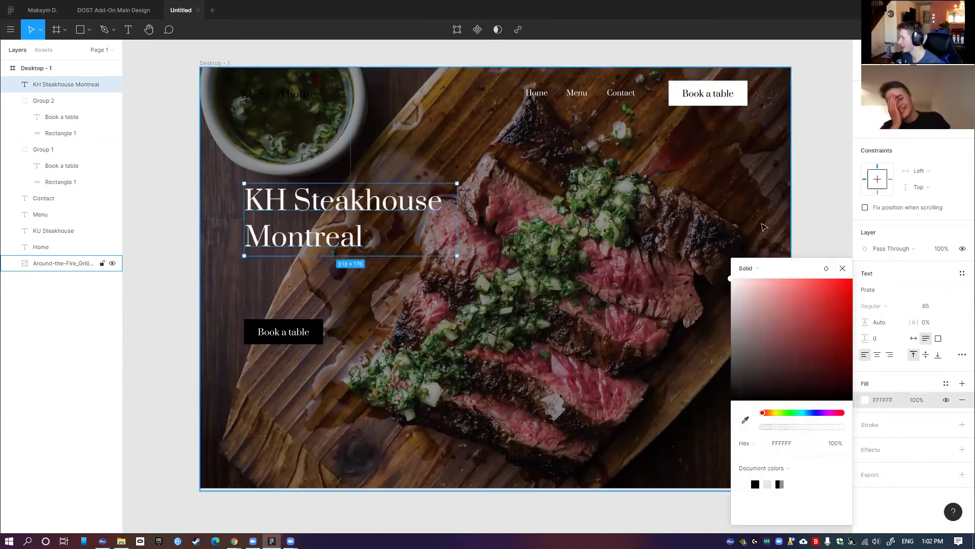
click(843, 268)
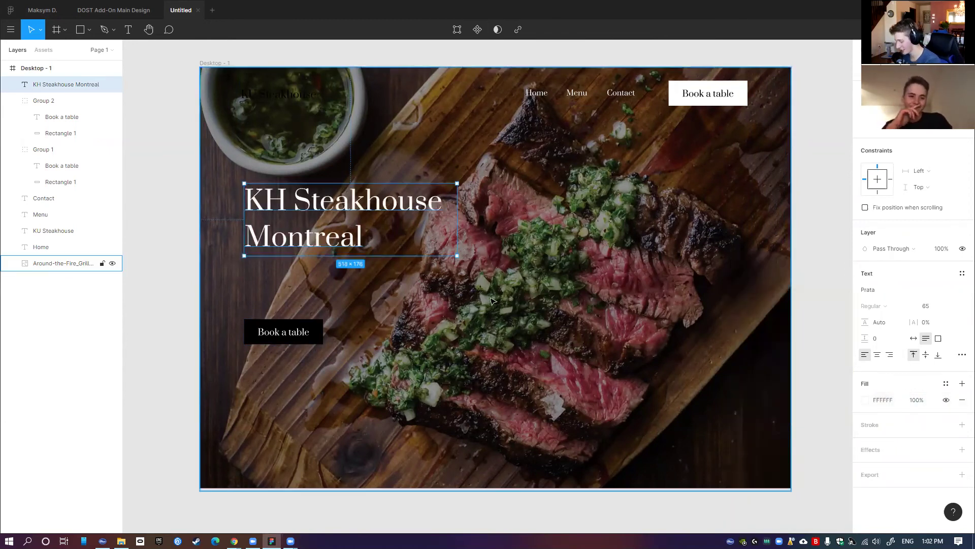
click(830, 228)
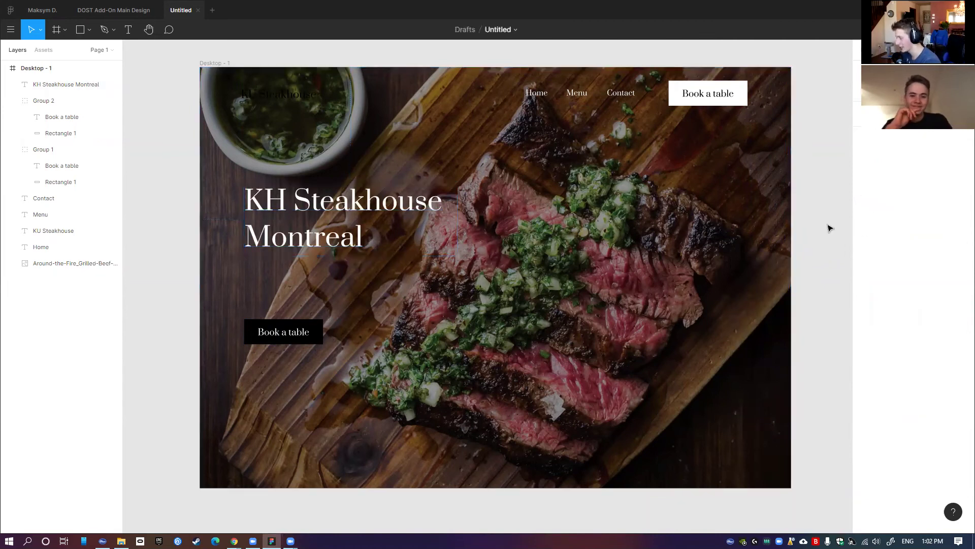
key(ctrl+z)
key(ctrl+z)
key(ctrl+z)
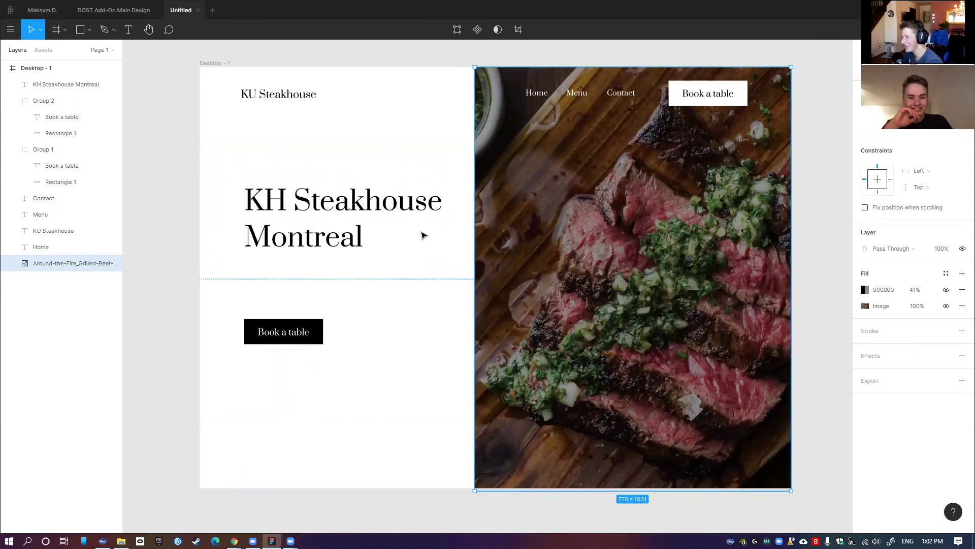
- Duplicate the heading just below itself, replace it with placeholder text, and set size 15
click(828, 274)
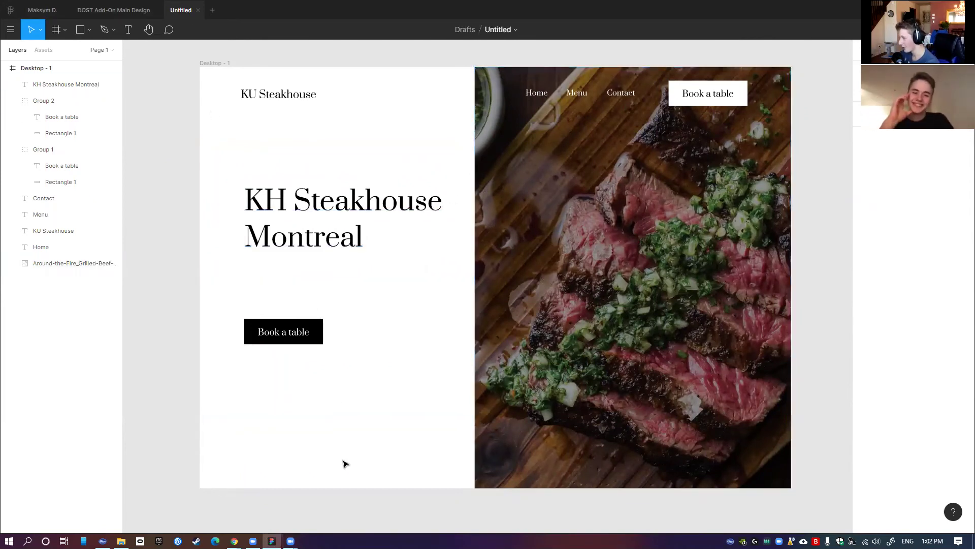
click(343, 201)
drag(343, 201, 344, 280)
key(Return)
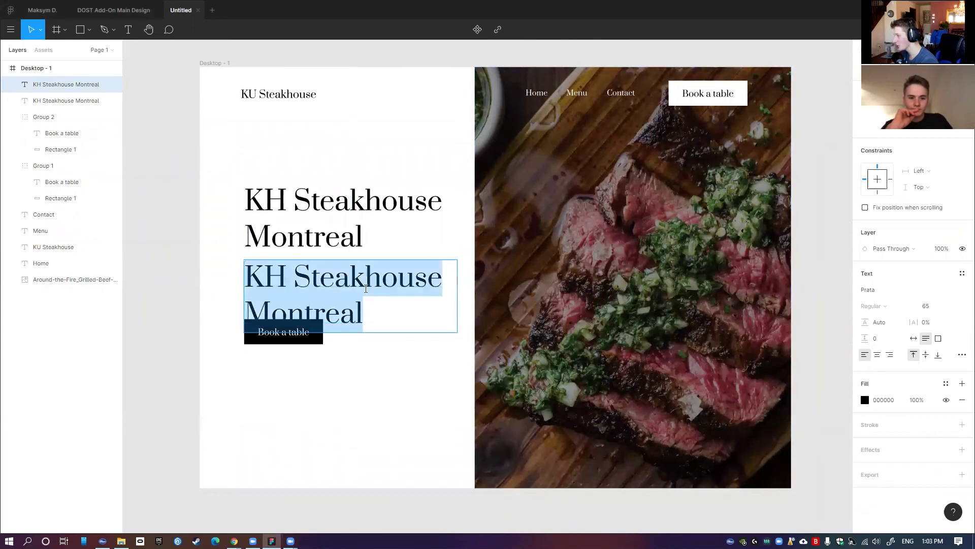
text(kjahsjkdbas askjbdjk asbjkdbj ksabkjd as)
click(929, 307)
text(15)
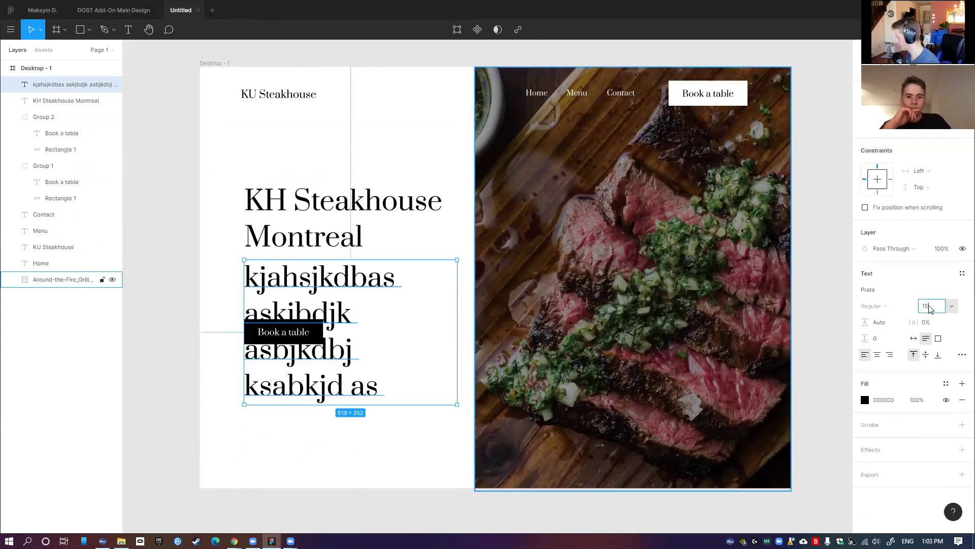
key(Return)
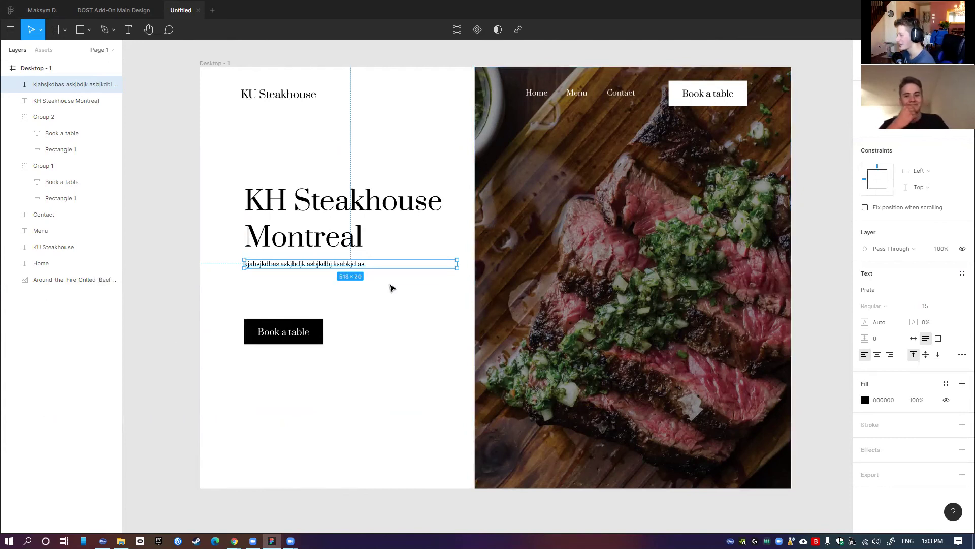
- Check the subtitle line and the Book a table navigation button by selecting them
click(394, 289)
click(364, 266)
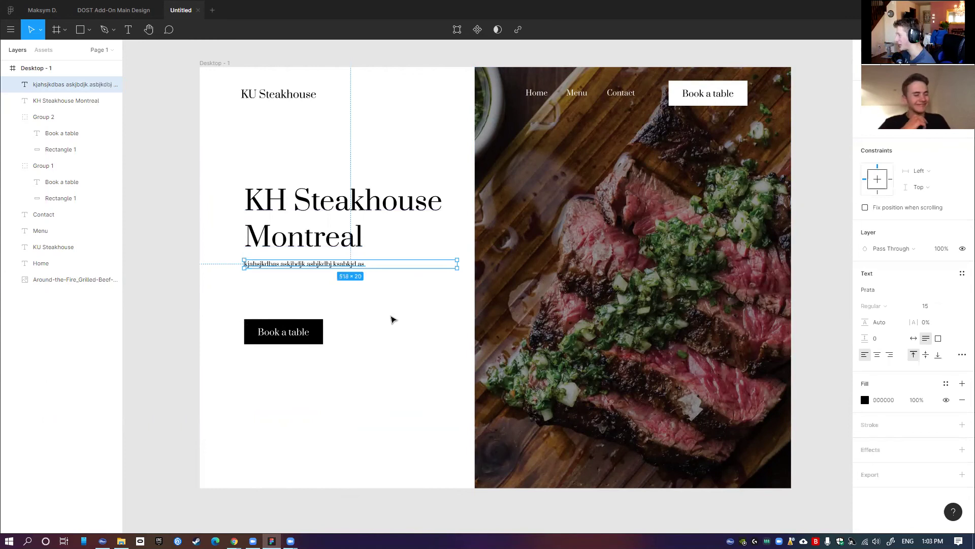
click(394, 319)
click(727, 101)
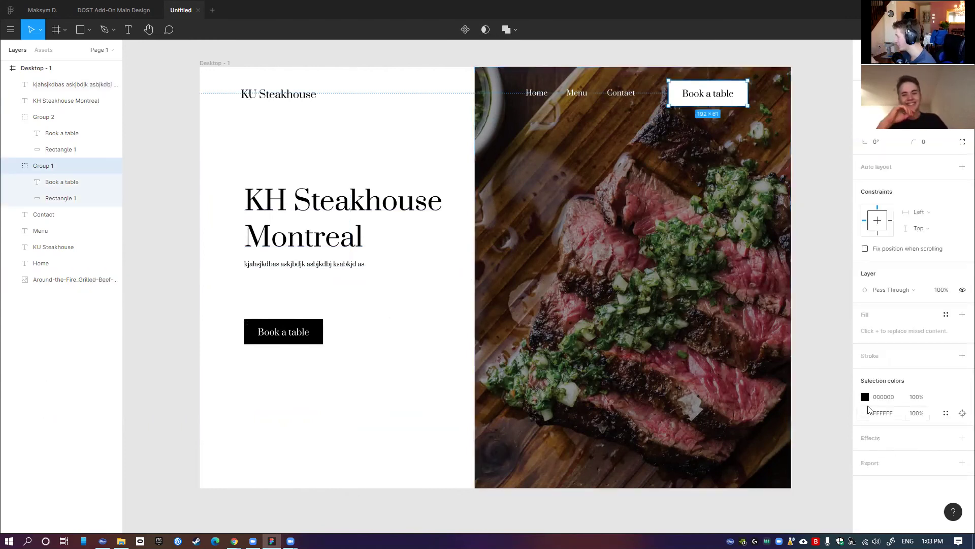
click(806, 197)
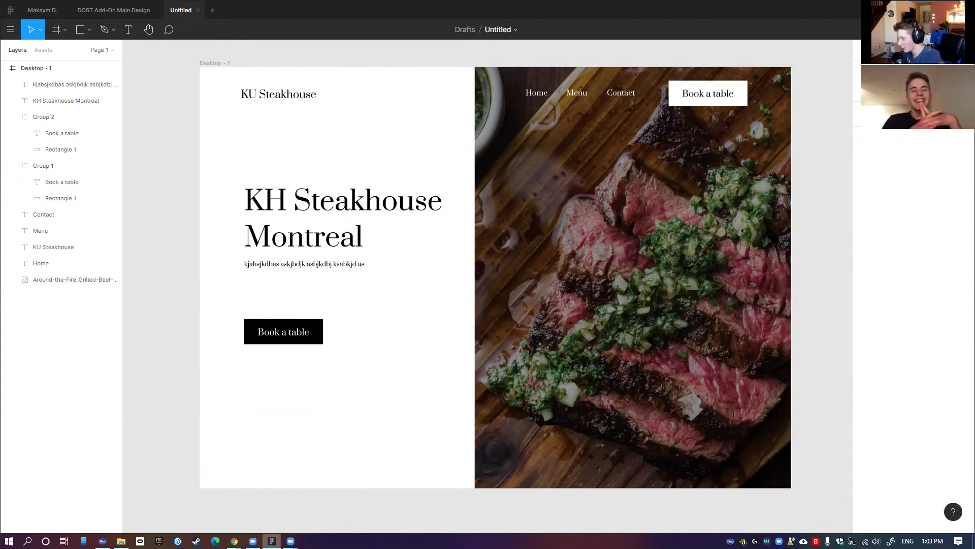
click(234, 540)
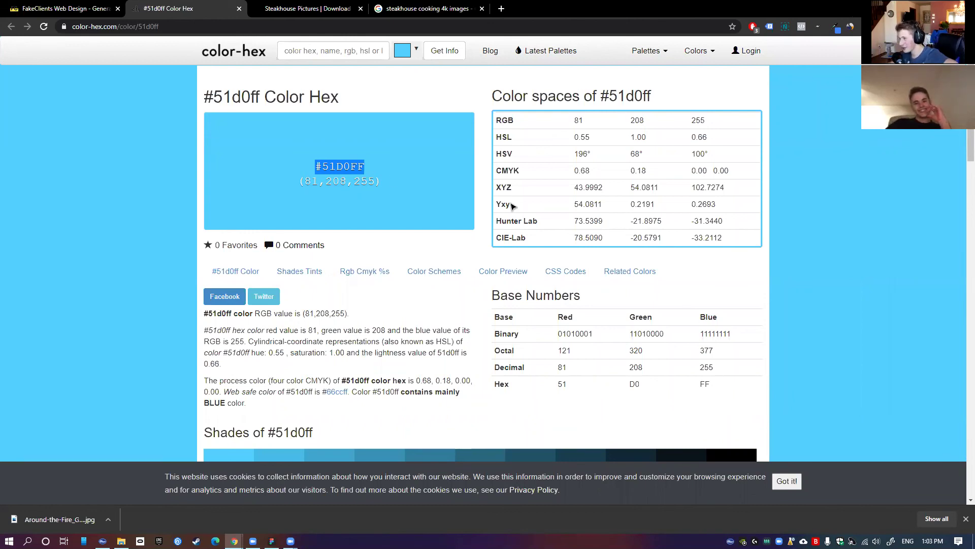
key(alt+Tab)
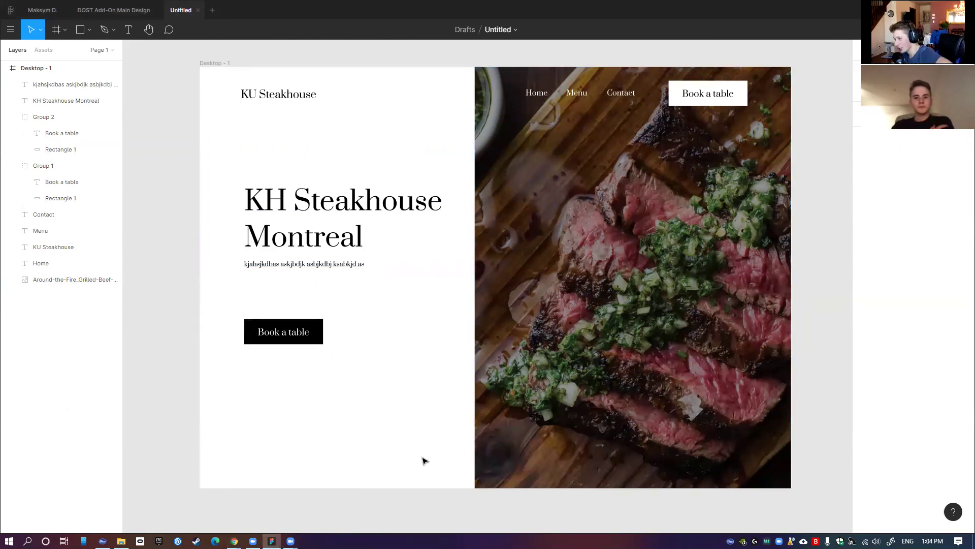
click(345, 220)
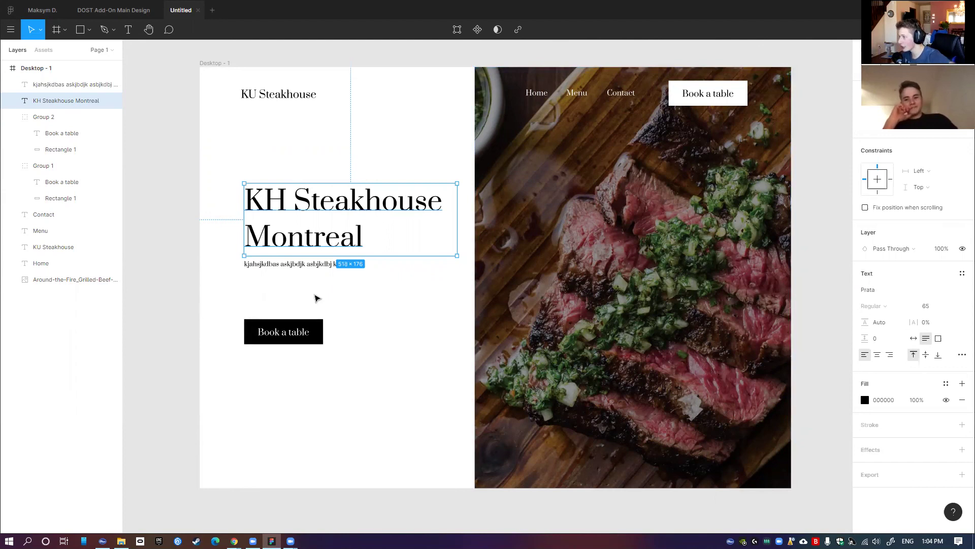
click(268, 96)
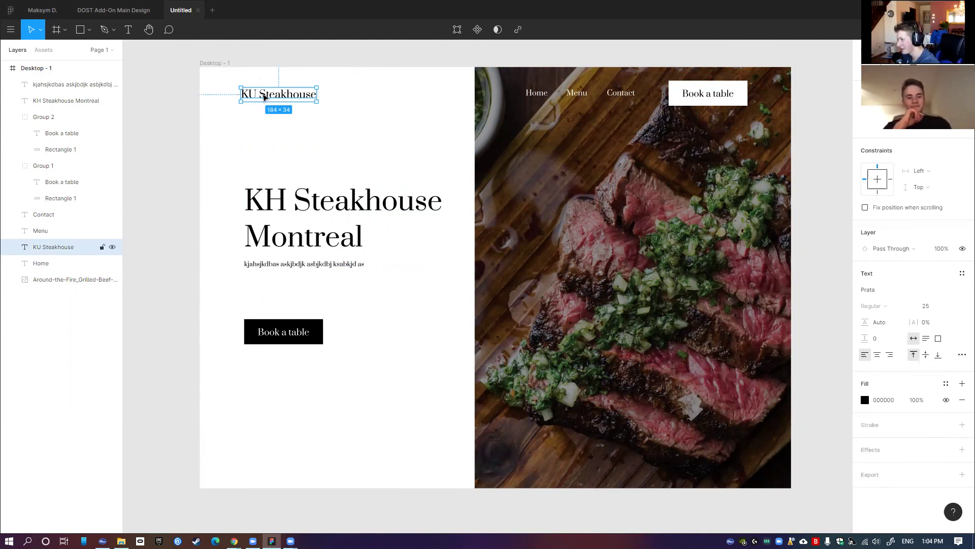
double_click(264, 96)
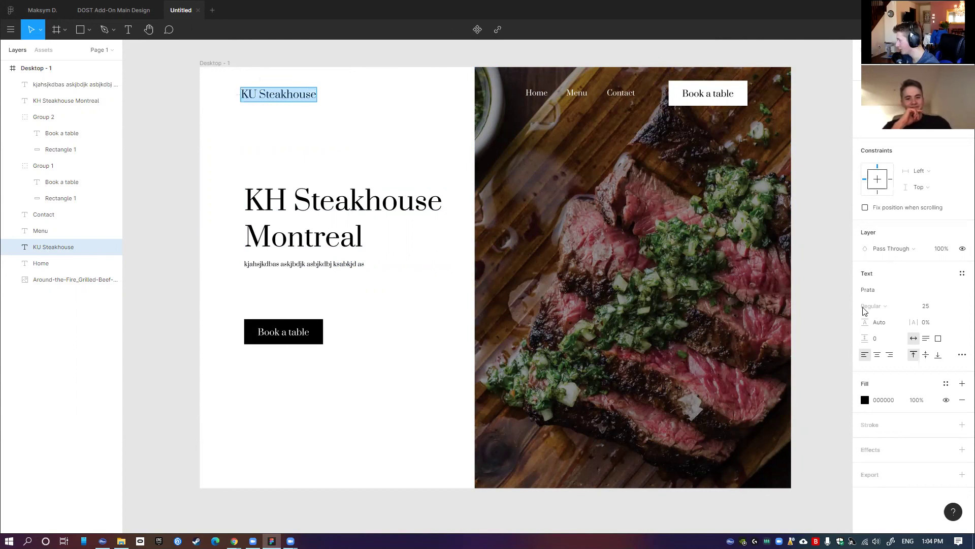
key(Escape)
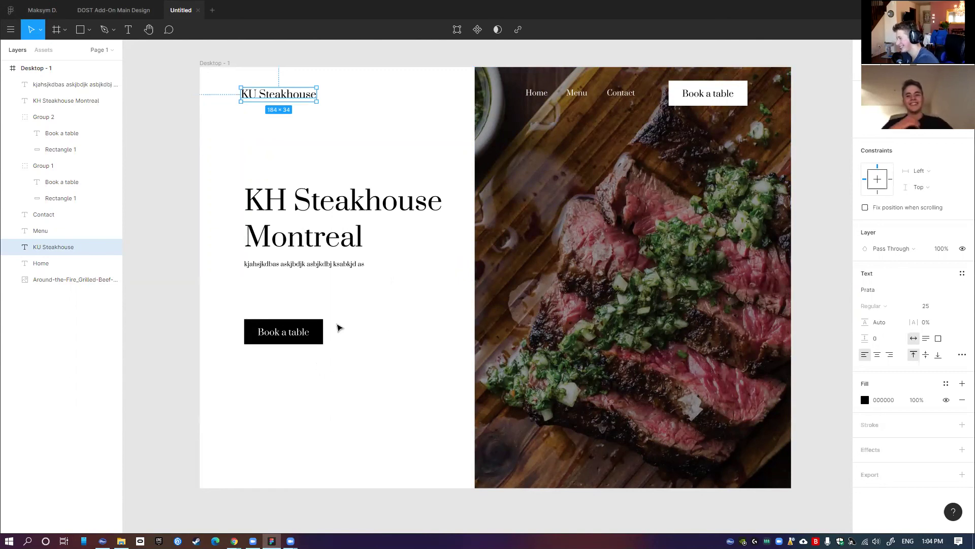
click(351, 268)
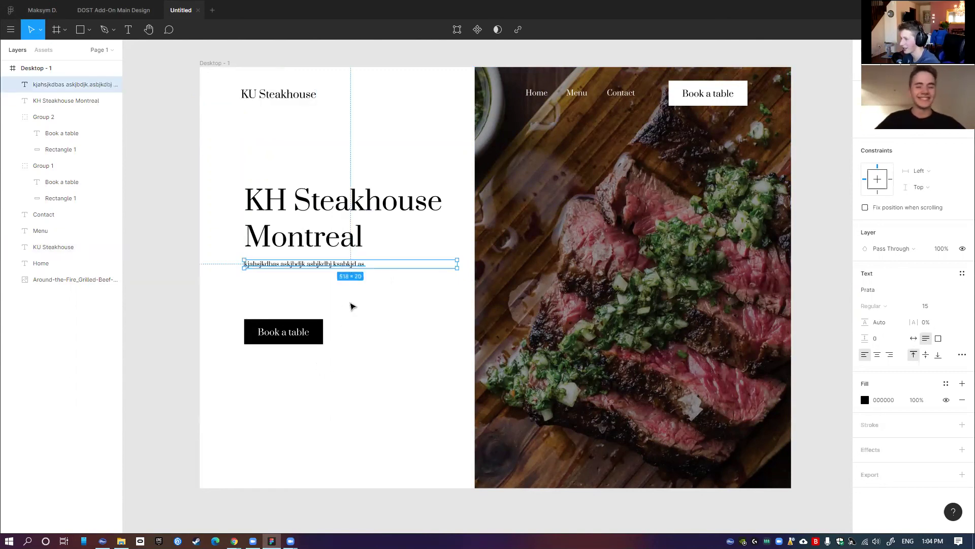